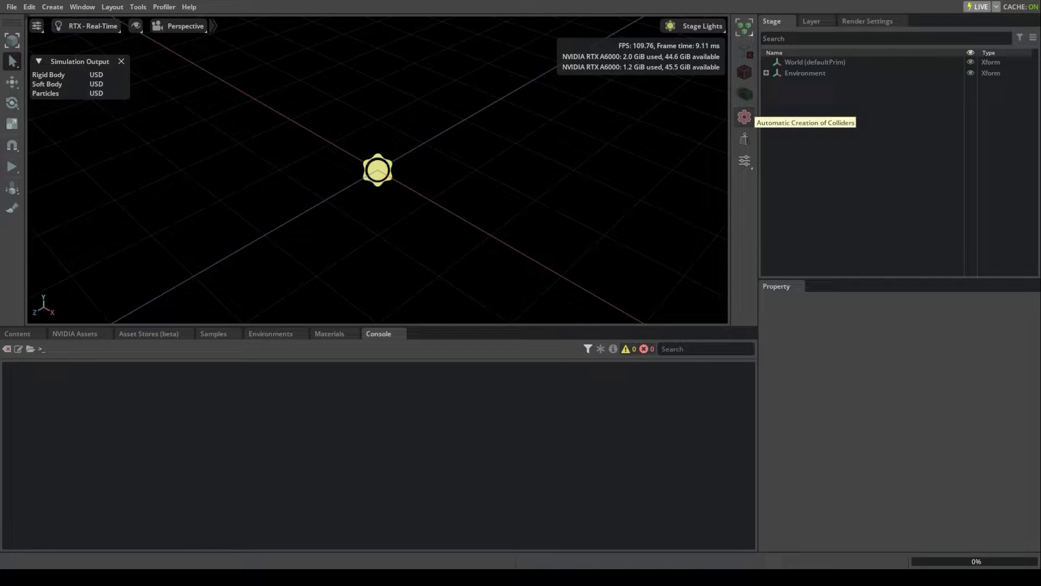
- Turn on automatic collider creation and add a sphere mesh at the world origin
click(744, 116)
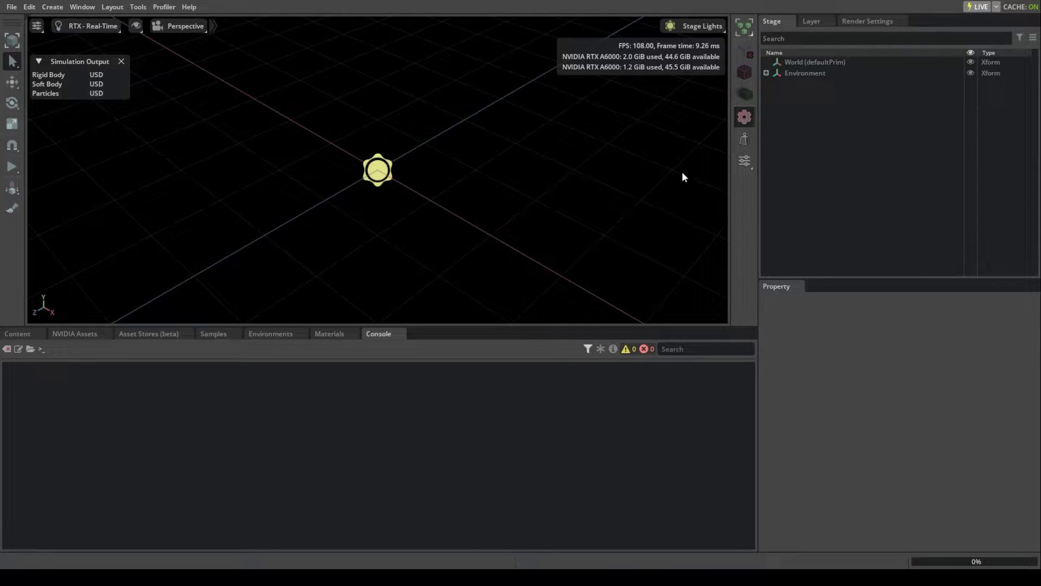
click(51, 7)
mouse_move(64, 30)
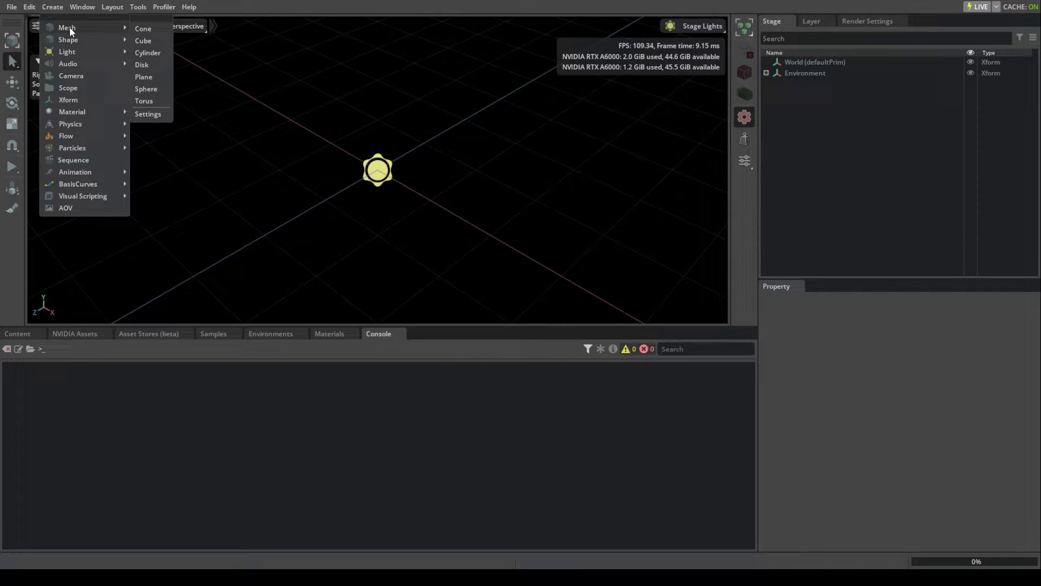
click(154, 88)
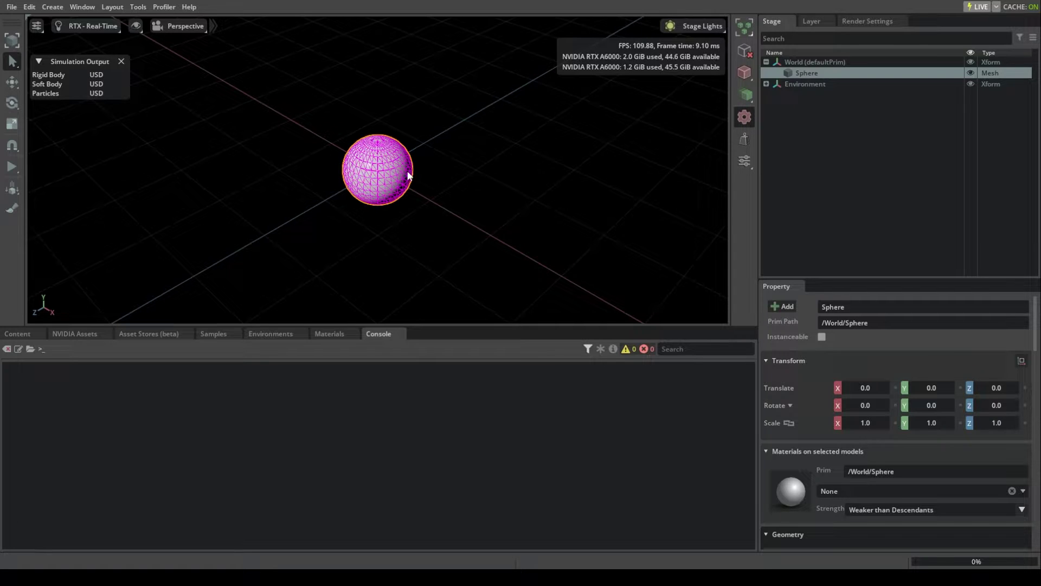
- Turn off collider outlines in the viewport's Show By Type > Physics > Colliders menu
click(136, 27)
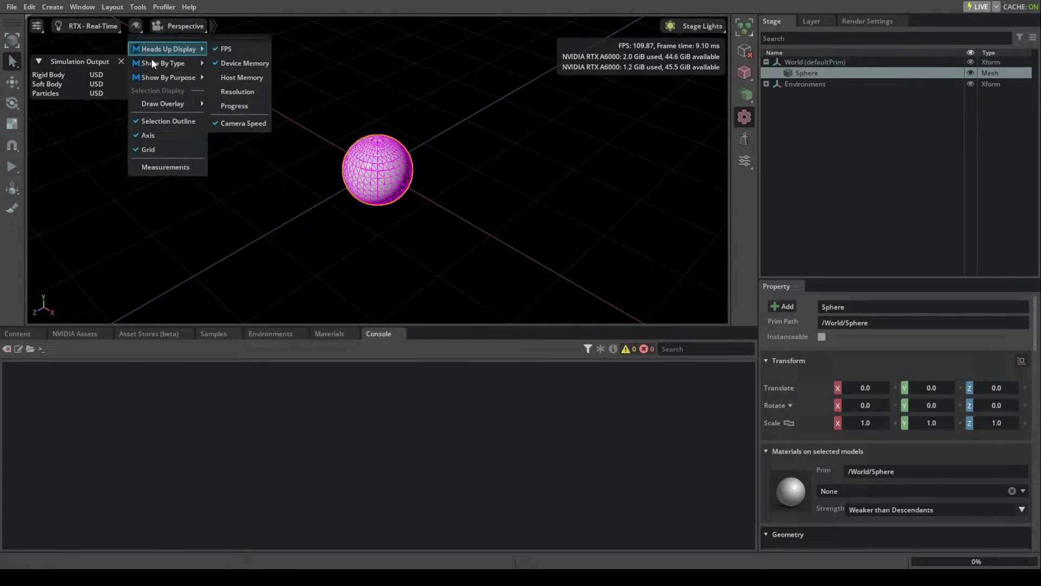
mouse_move(165, 81)
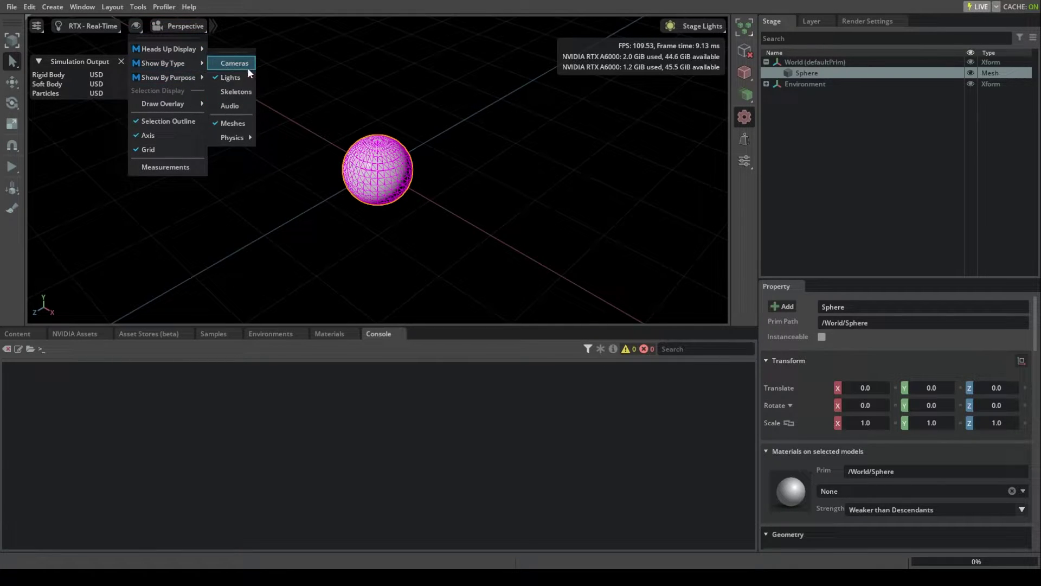
mouse_move(243, 138)
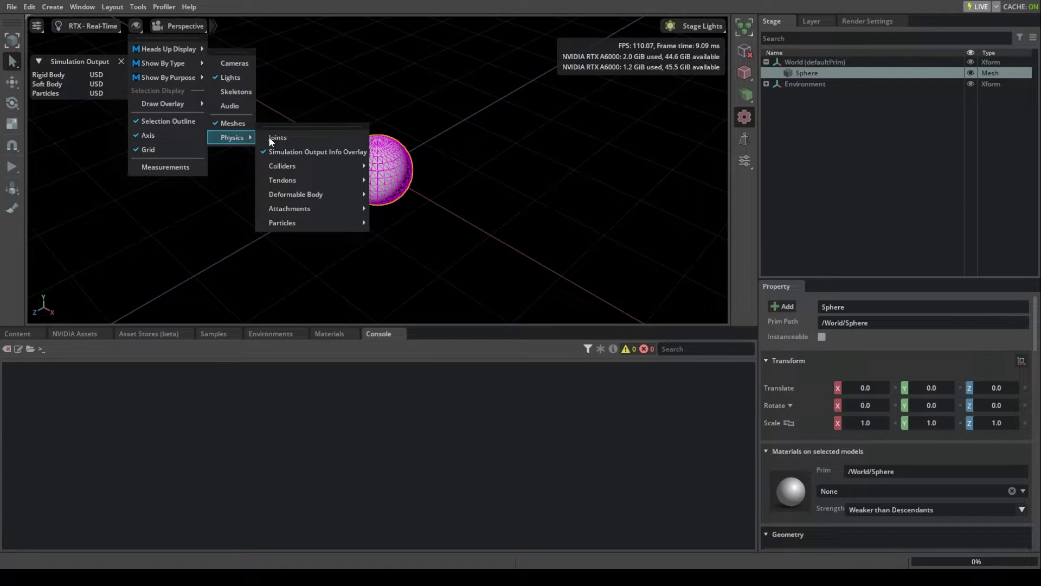
mouse_move(306, 171)
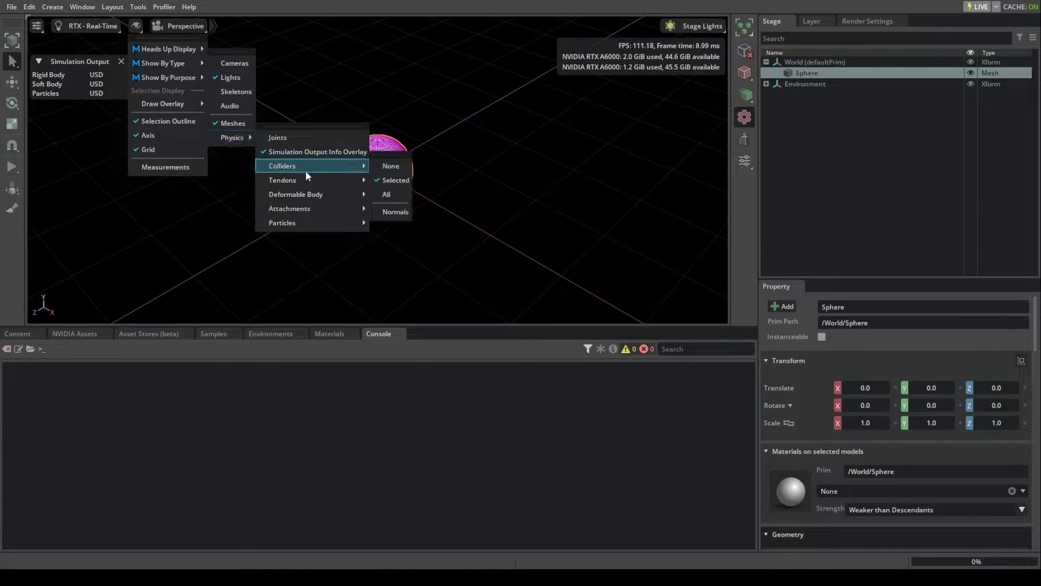
click(393, 164)
click(474, 161)
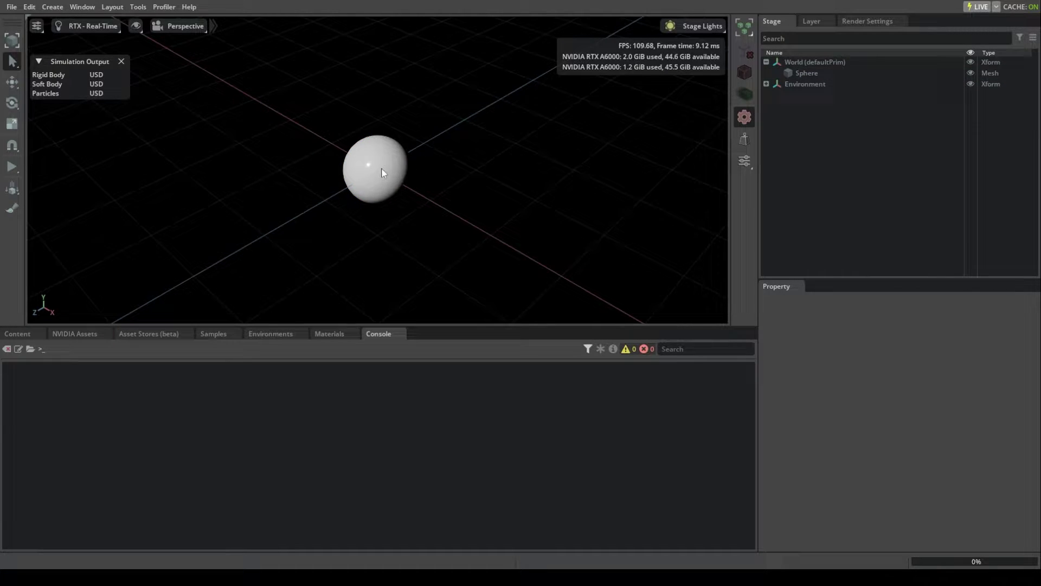
click(383, 173)
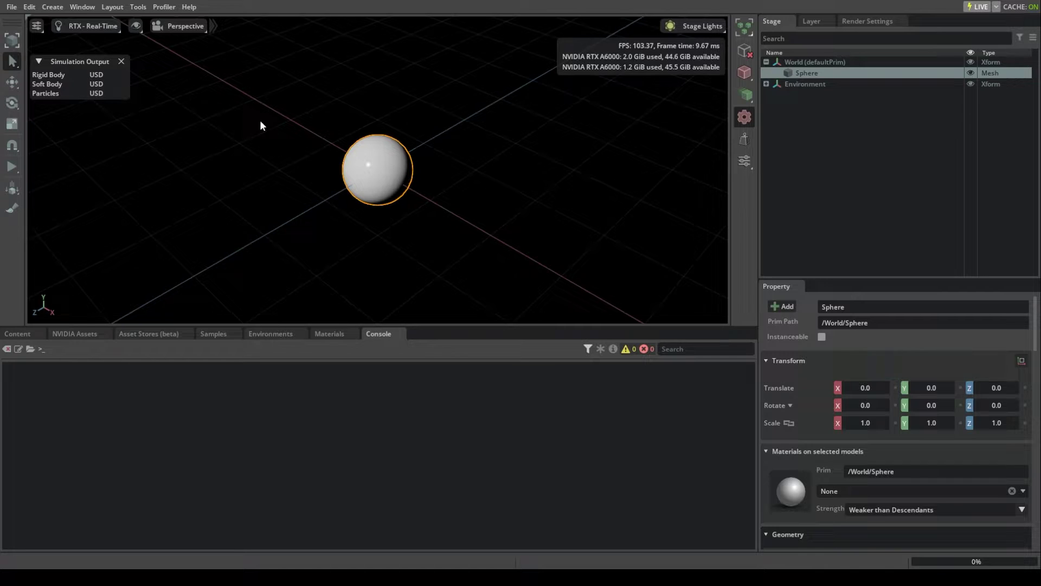
- Show colliders for selected objects only, reselecting the sphere to reveal its magenta collision mesh
click(137, 28)
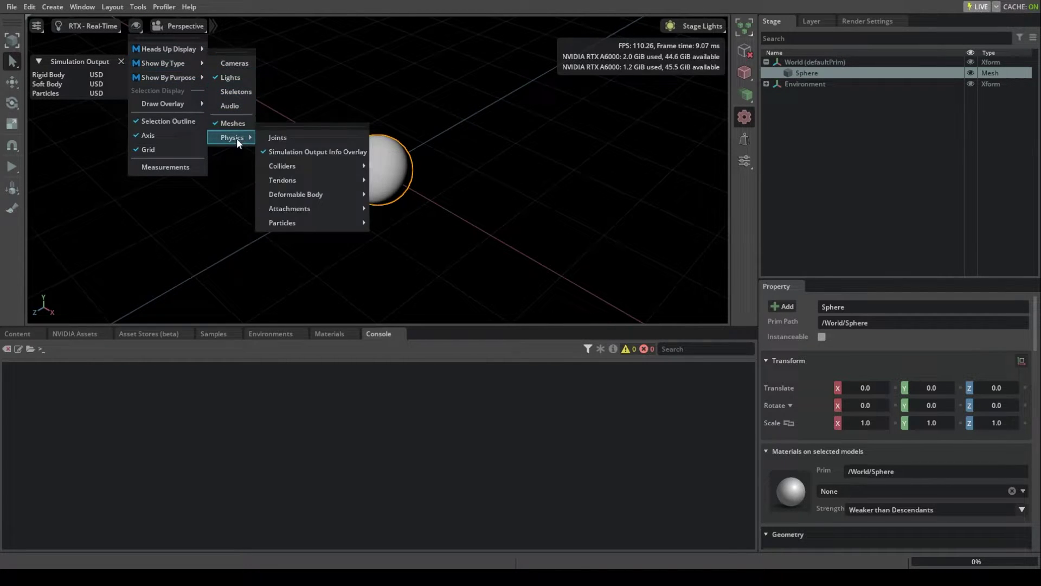
mouse_move(344, 167)
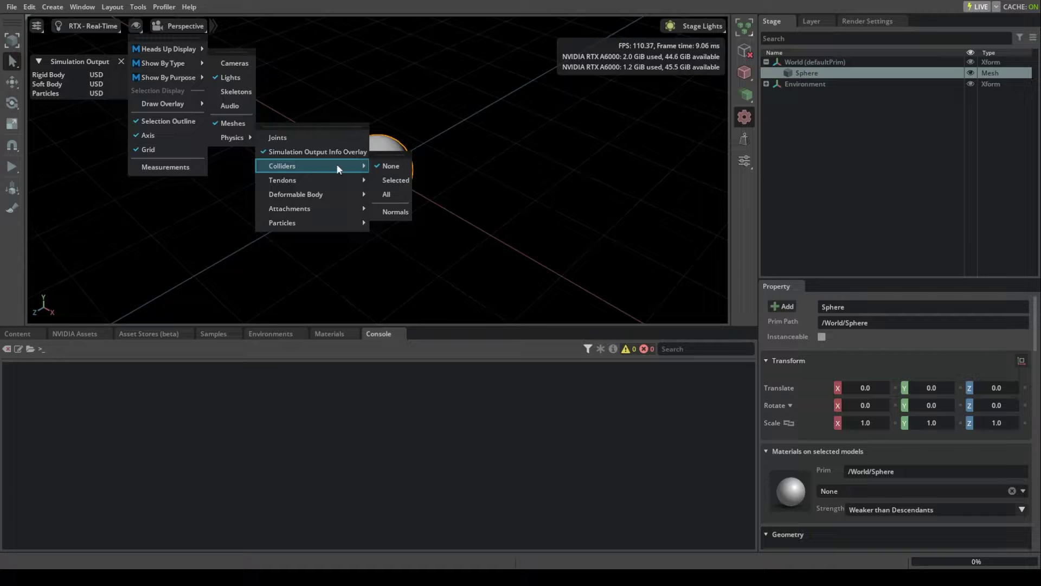
click(397, 180)
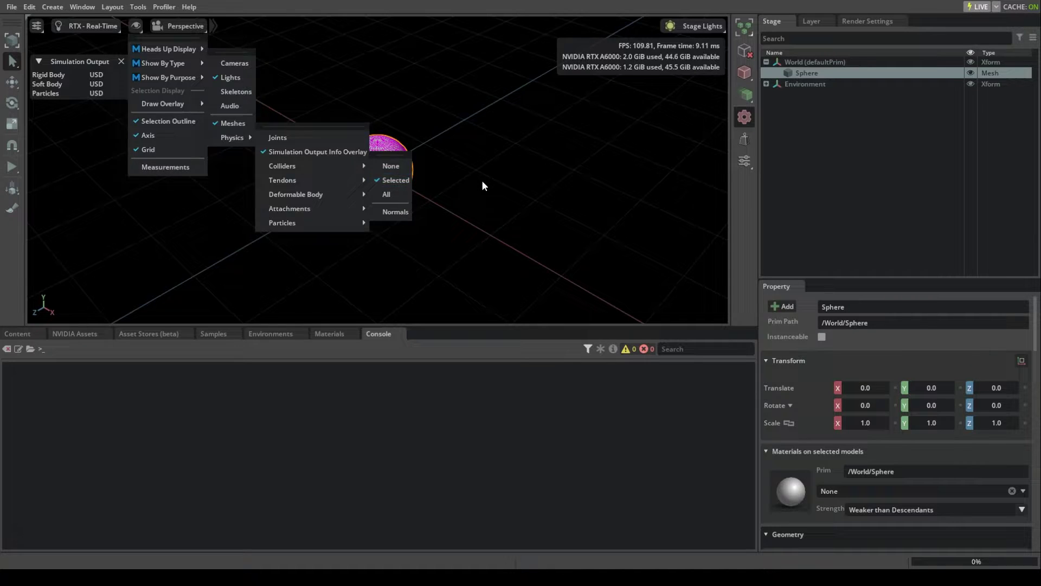
click(482, 183)
click(388, 170)
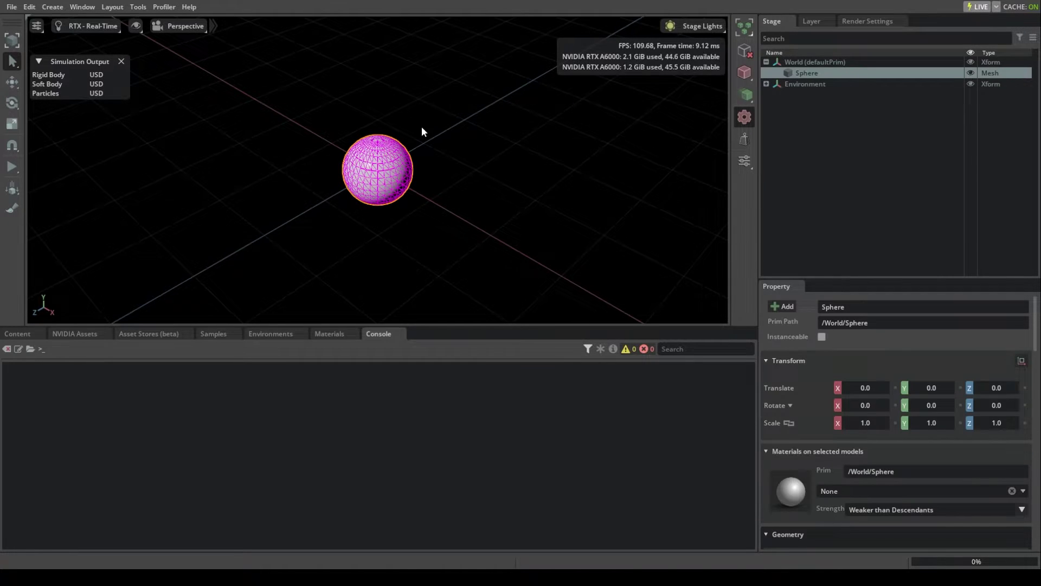
click(412, 131)
click(388, 164)
click(53, 7)
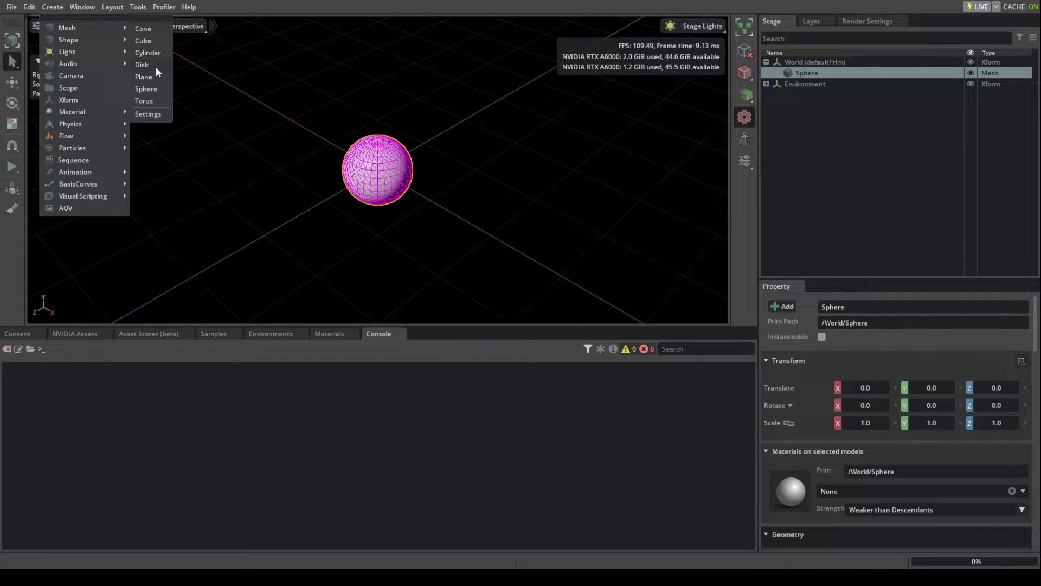
- Add a cube, scale it to 3.69452 in X and Z, and lower it beneath the sphere
click(144, 41)
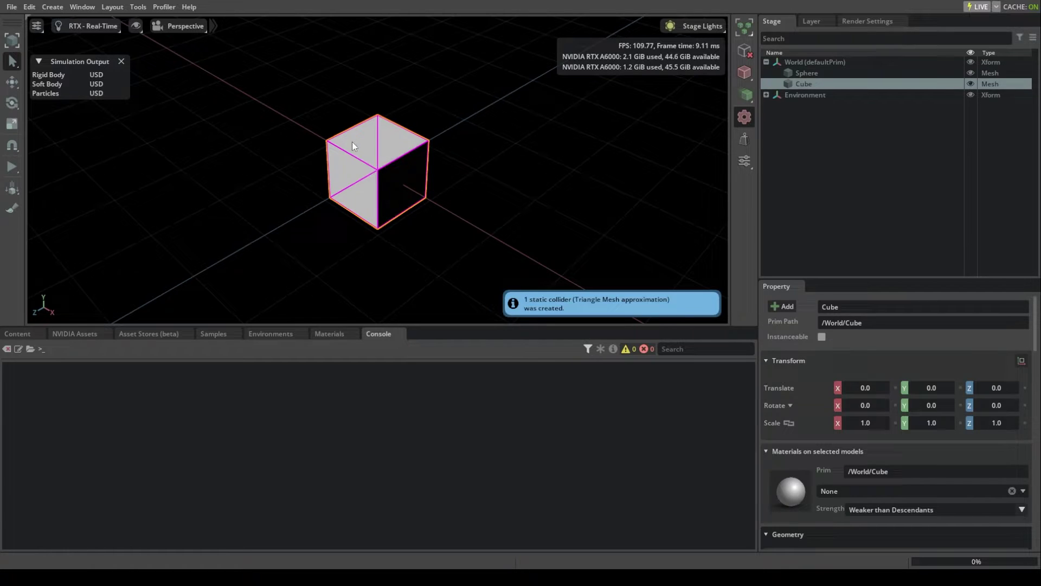
click(13, 124)
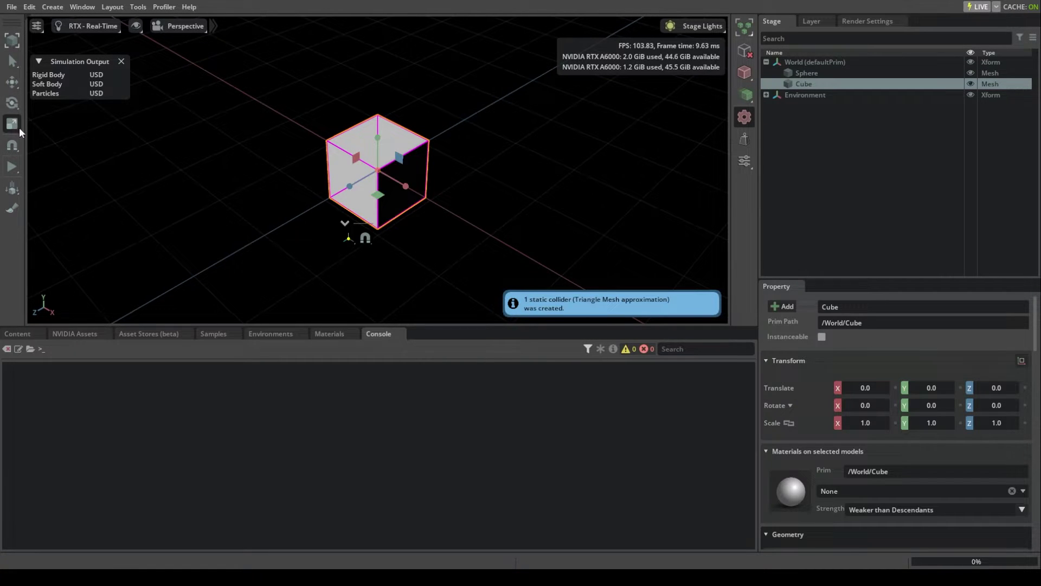
drag(379, 201, 458, 261)
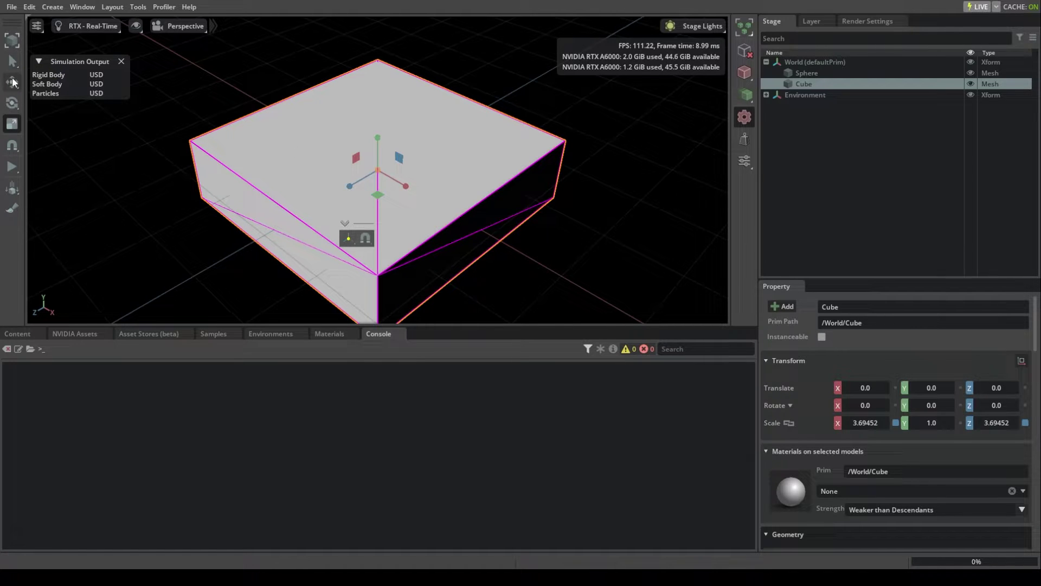
click(12, 81)
drag(379, 152, 394, 189)
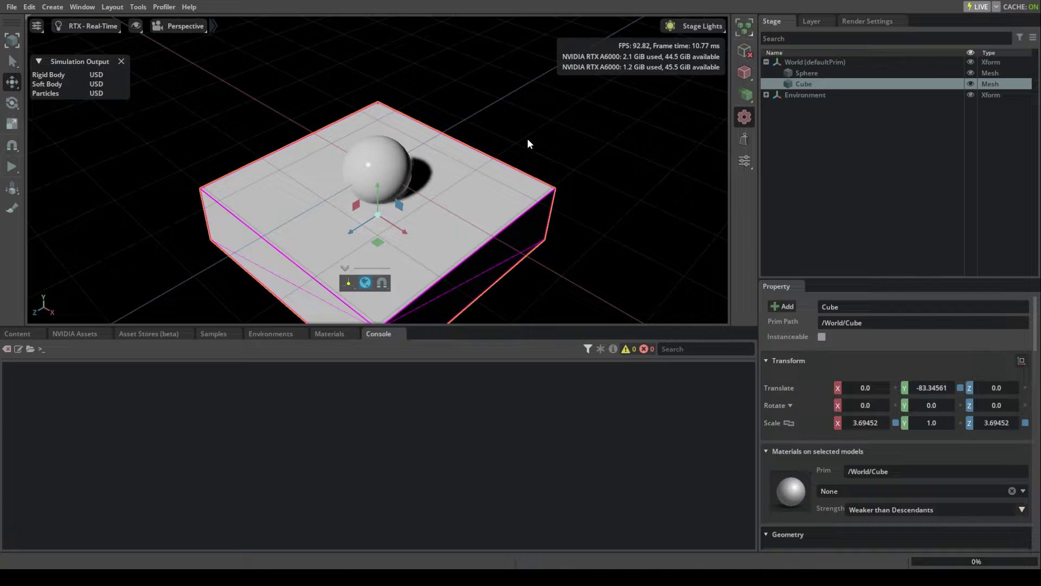
click(387, 167)
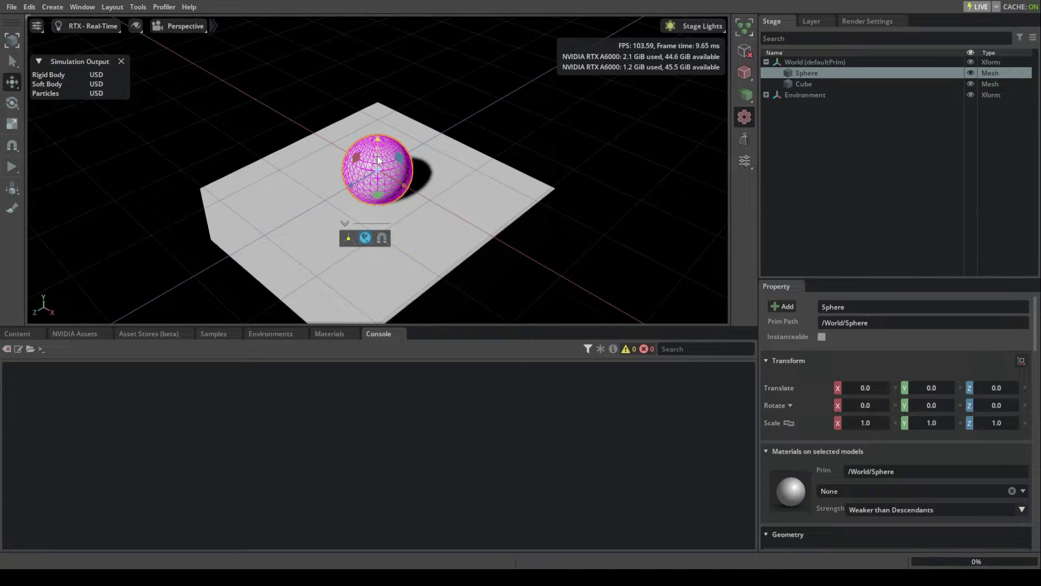
- Add Sphere_01 and move it left to X −112.181 beside the original sphere
click(52, 6)
mouse_move(60, 28)
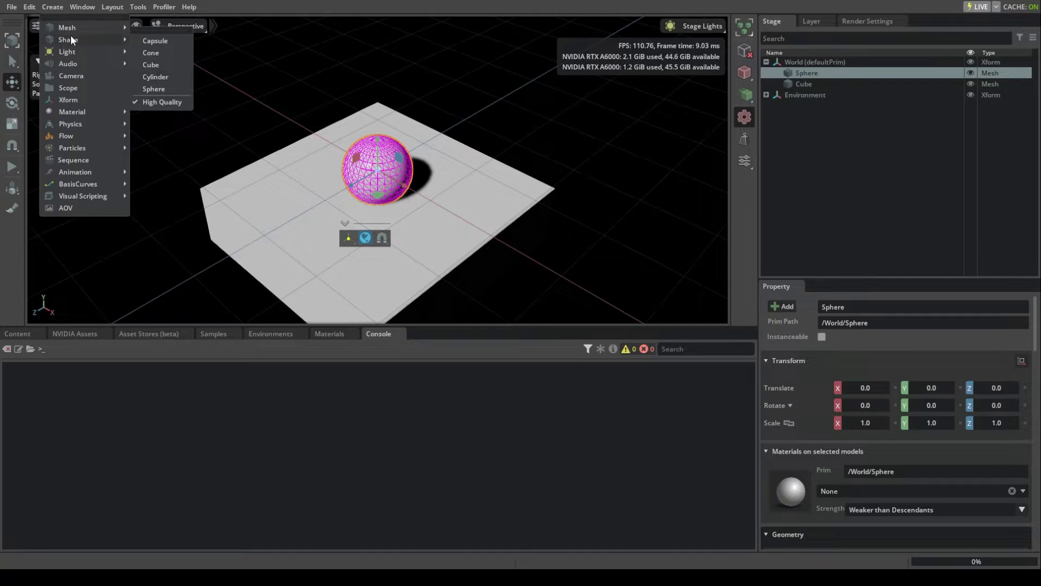
click(165, 90)
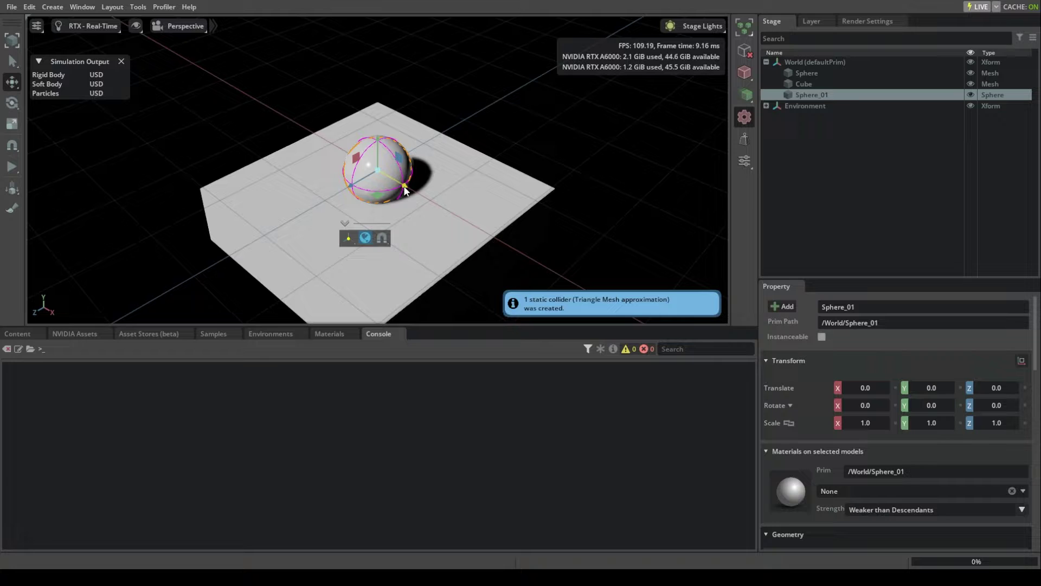
drag(402, 191, 346, 156)
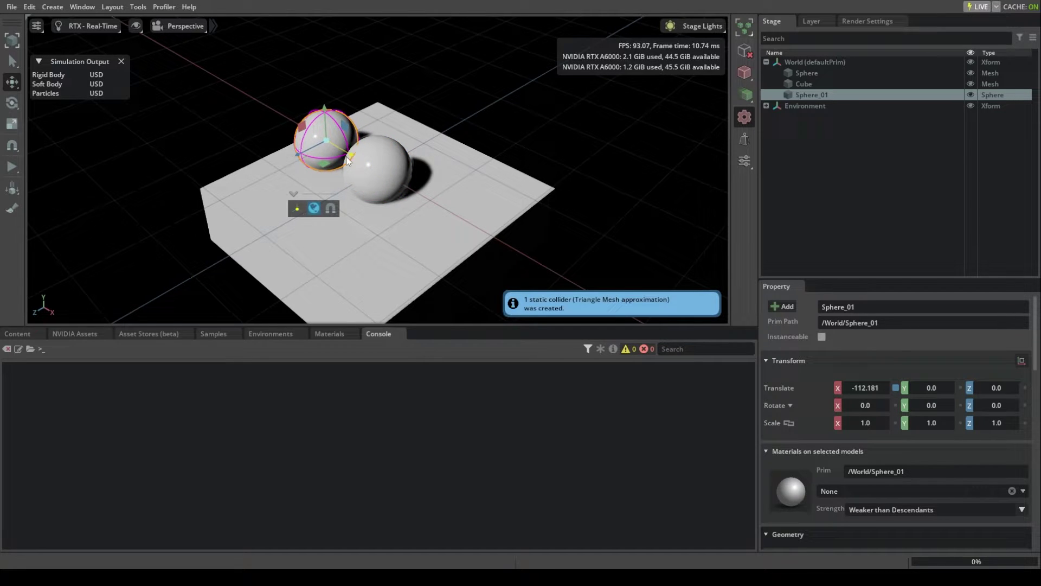
click(381, 167)
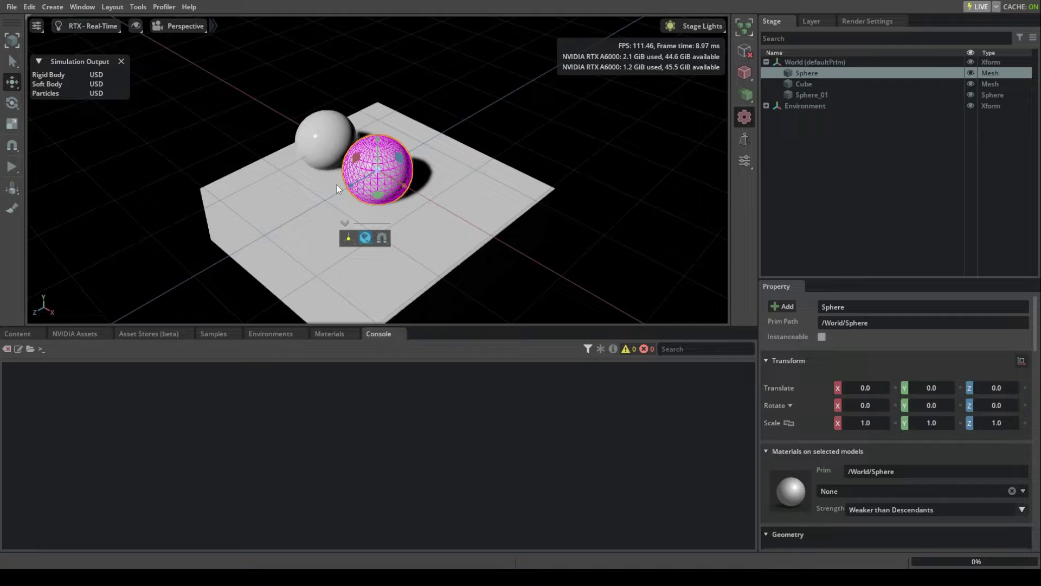
- Add a torus at X 134.14911 right of the spheres, then run and stop the simulation
click(53, 8)
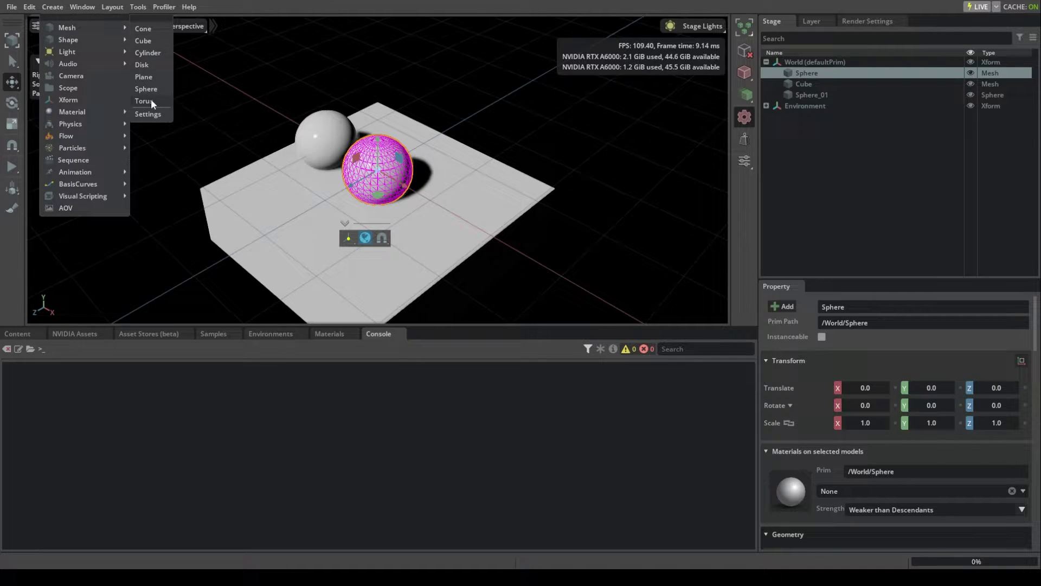
click(151, 99)
drag(412, 195, 484, 236)
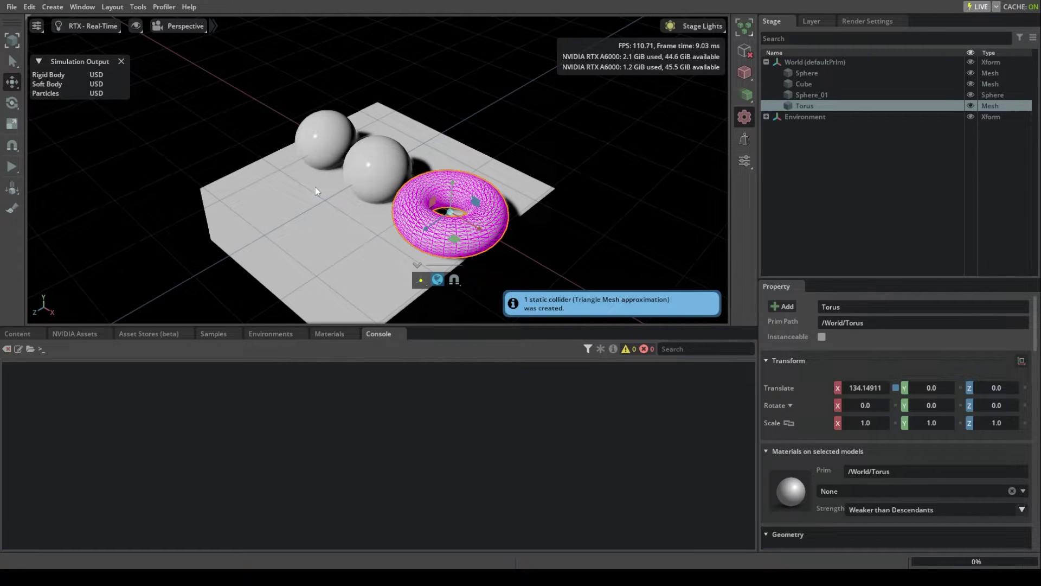
click(13, 168)
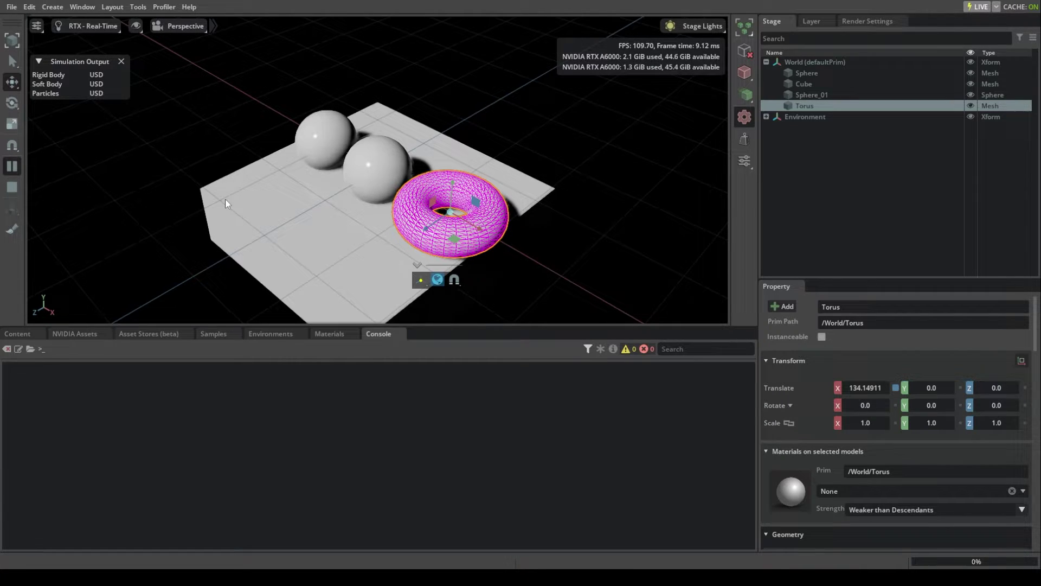
click(12, 187)
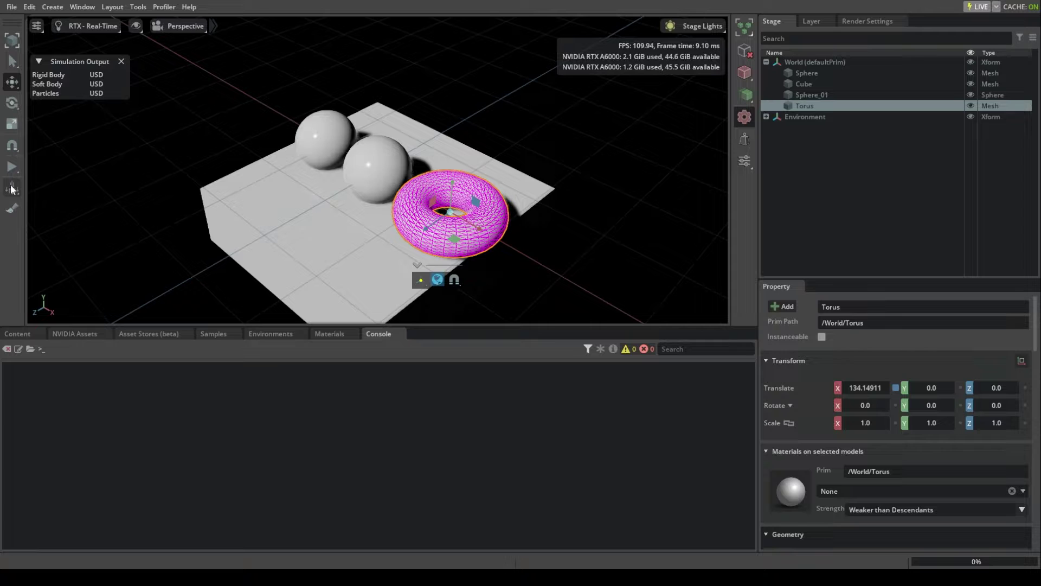
- Move Sphere_01 above the torus to X 139.12758, Y 117.16265 and make it a dynamic collider
click(374, 161)
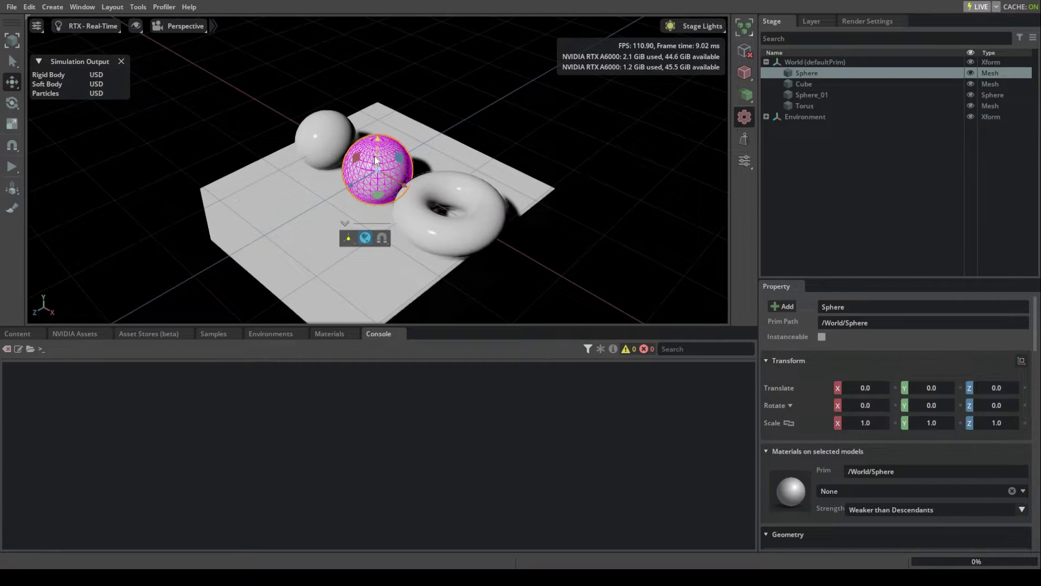
click(321, 139)
drag(327, 117, 496, 150)
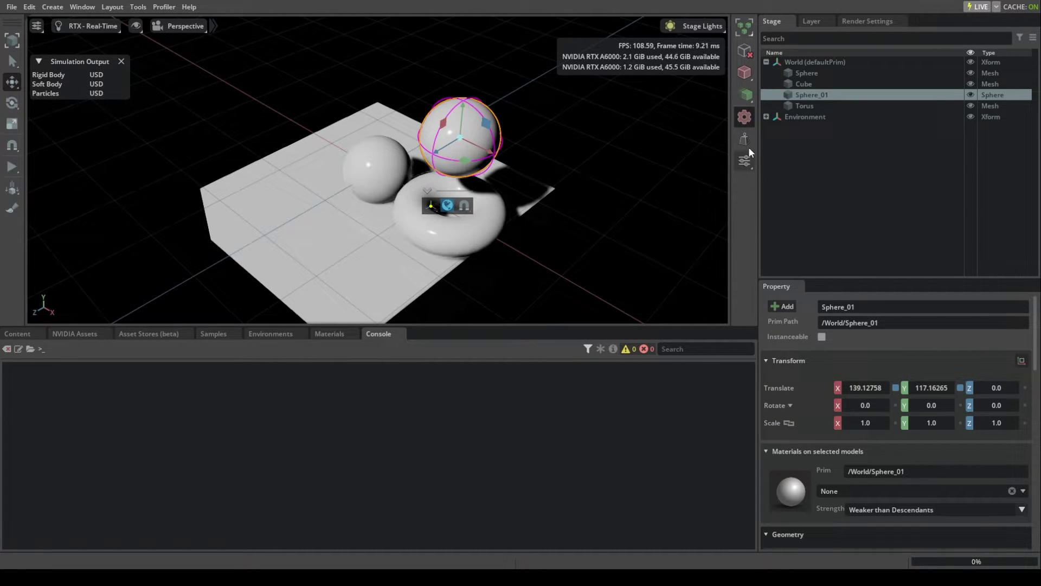
click(746, 94)
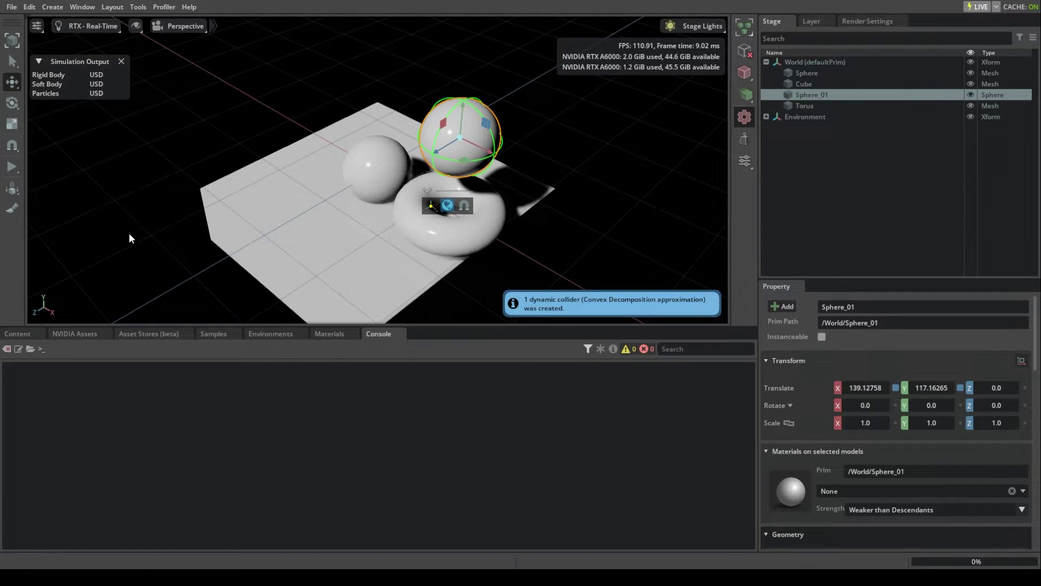
- Run the simulation, pull the sphere off the torus, then stop and reset
click(12, 167)
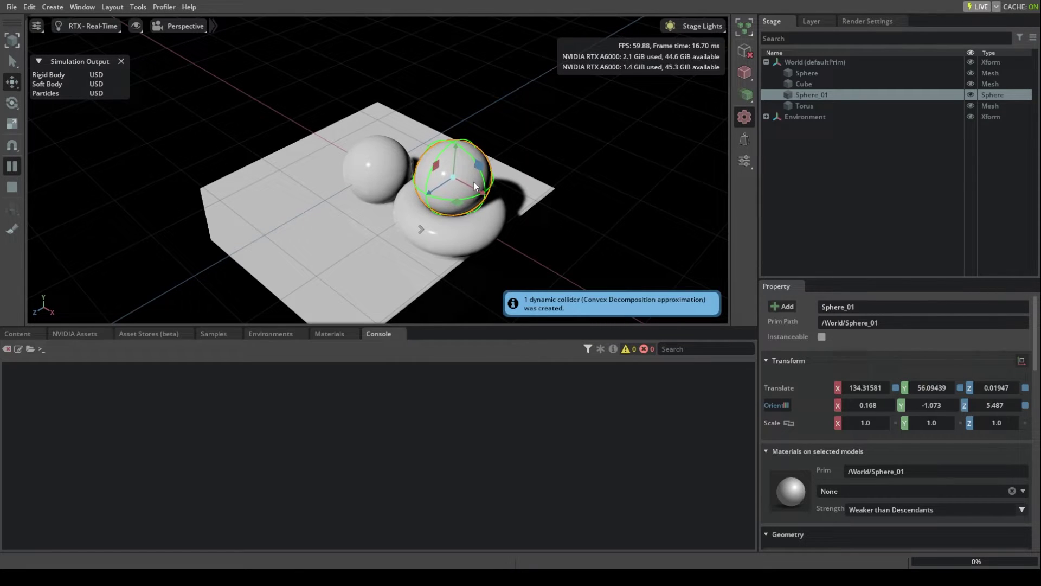
shift+drag(467, 167, 291, 260)
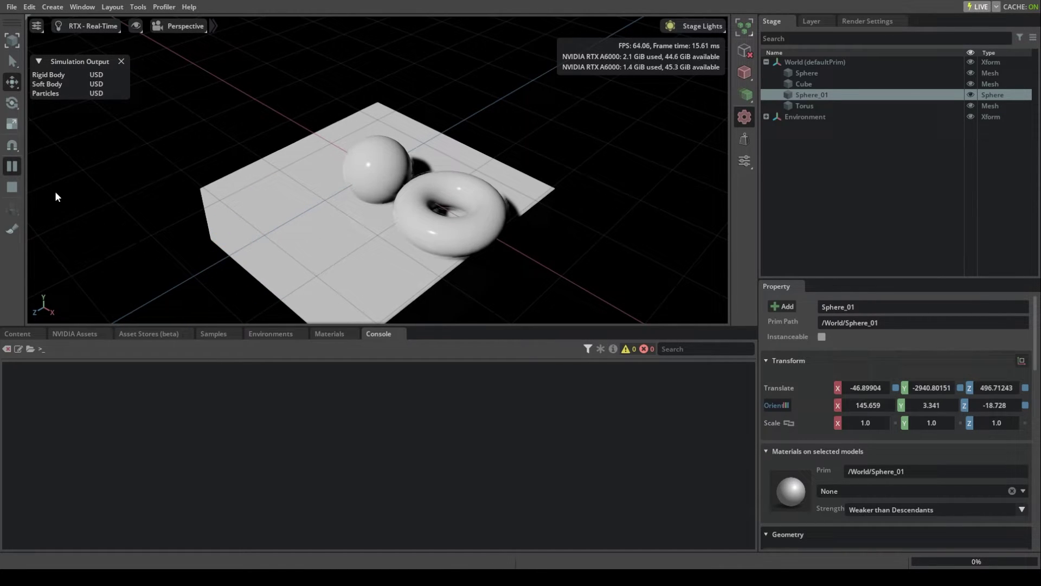
click(12, 188)
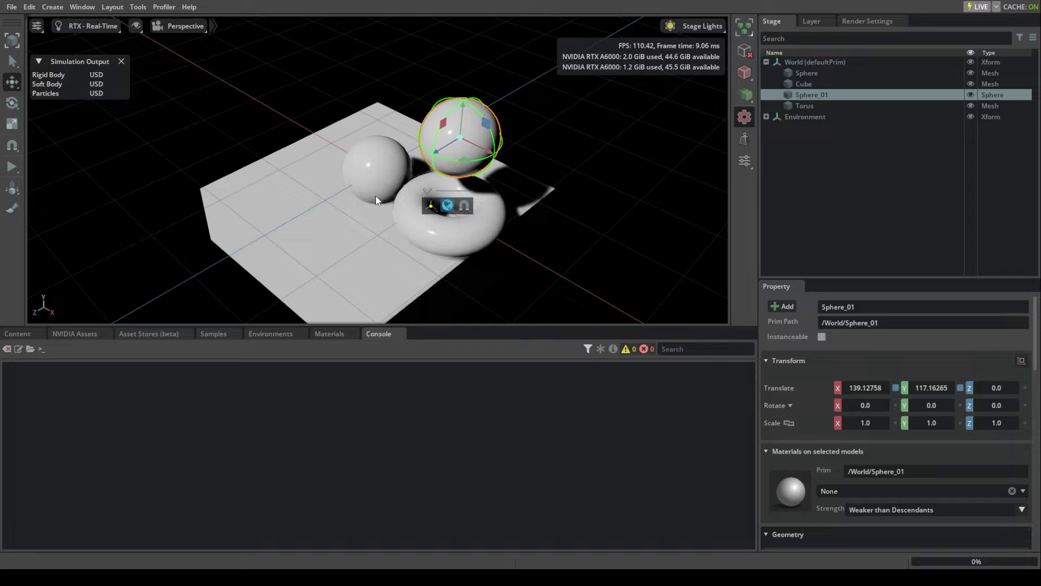
- Add an empty Xform and move it to X −74.65383, Z 88.37866
click(50, 8)
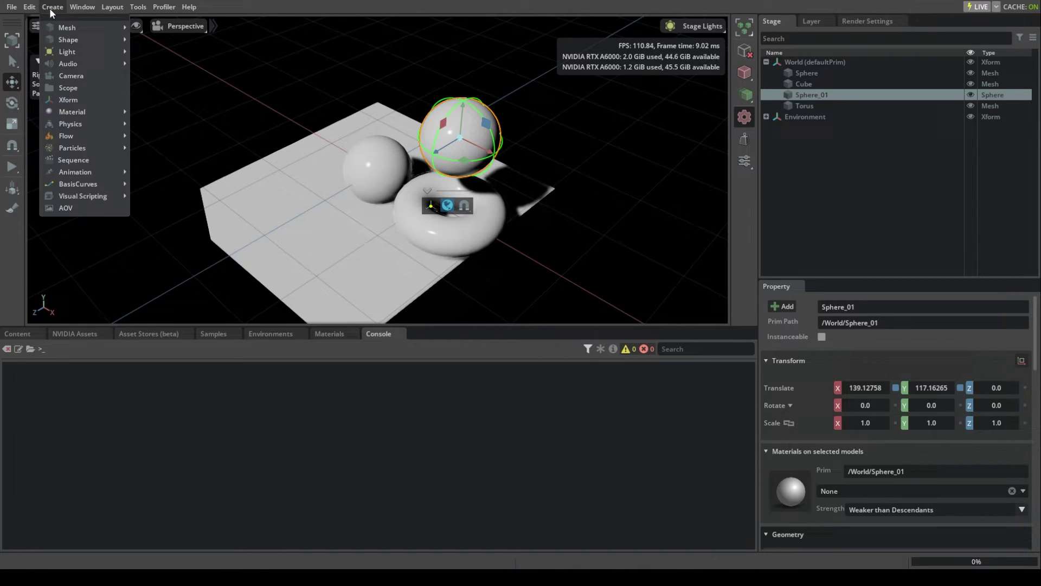
click(74, 100)
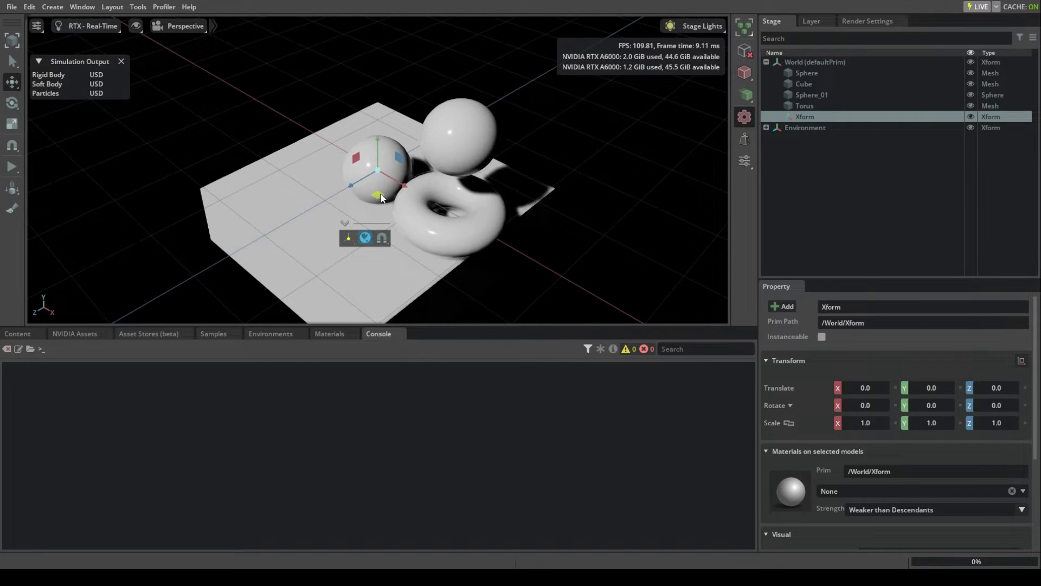
drag(380, 193, 295, 198)
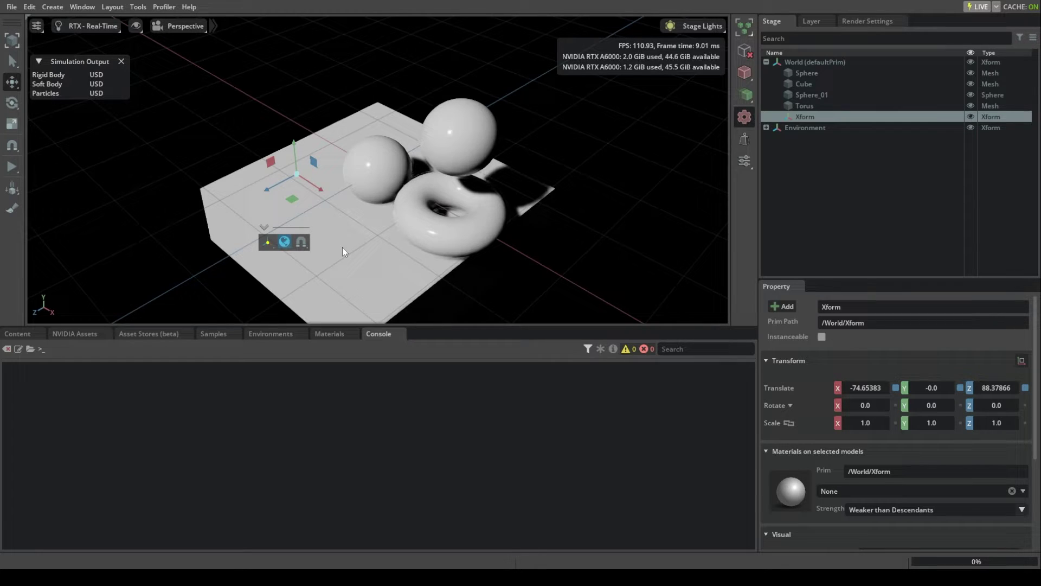
- Create Cube_01 from the Xform's context menu and parent it under the Xform
right_click(831, 116)
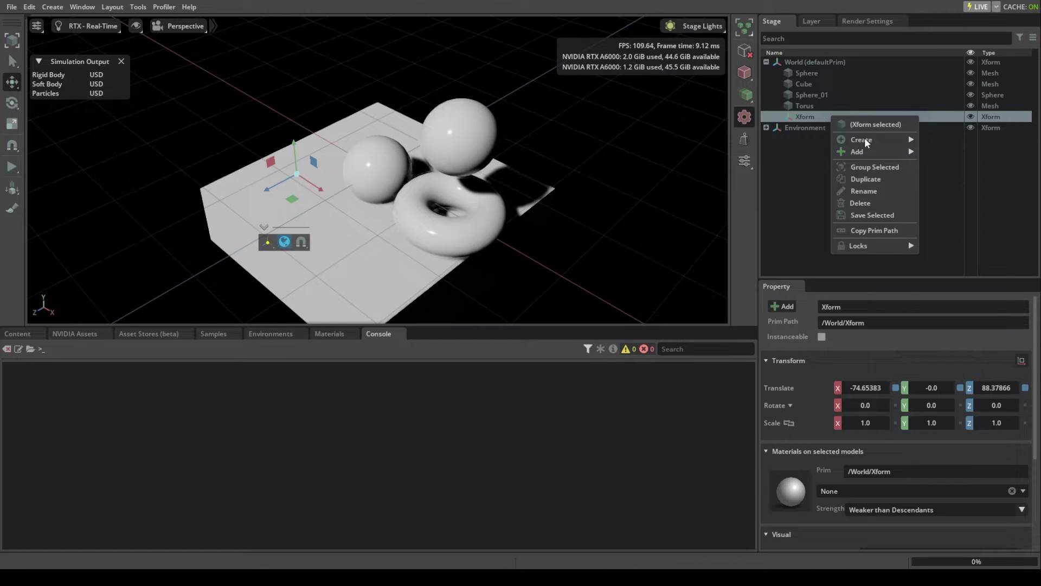
mouse_move(867, 139)
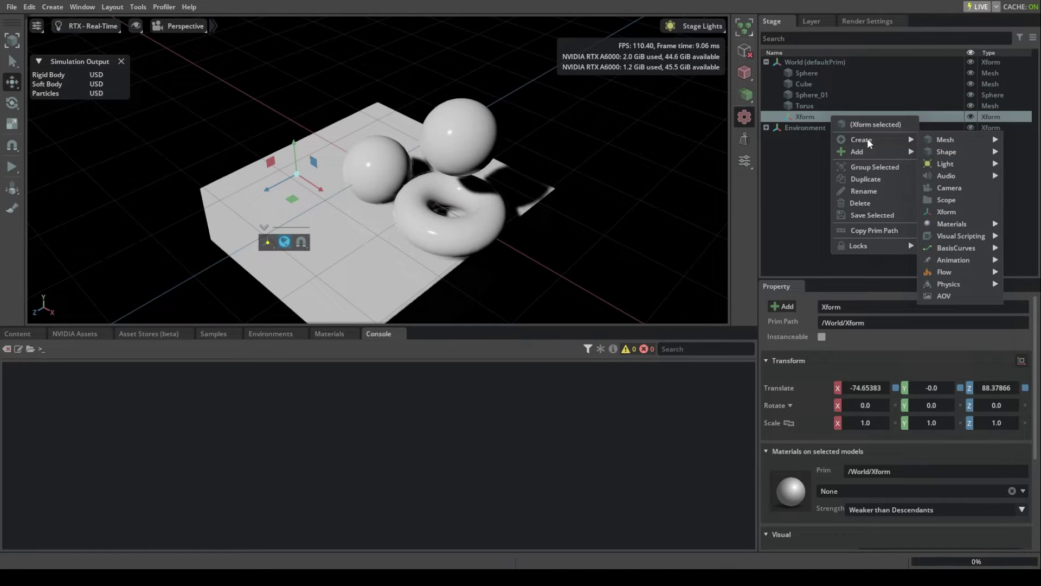
mouse_move(955, 151)
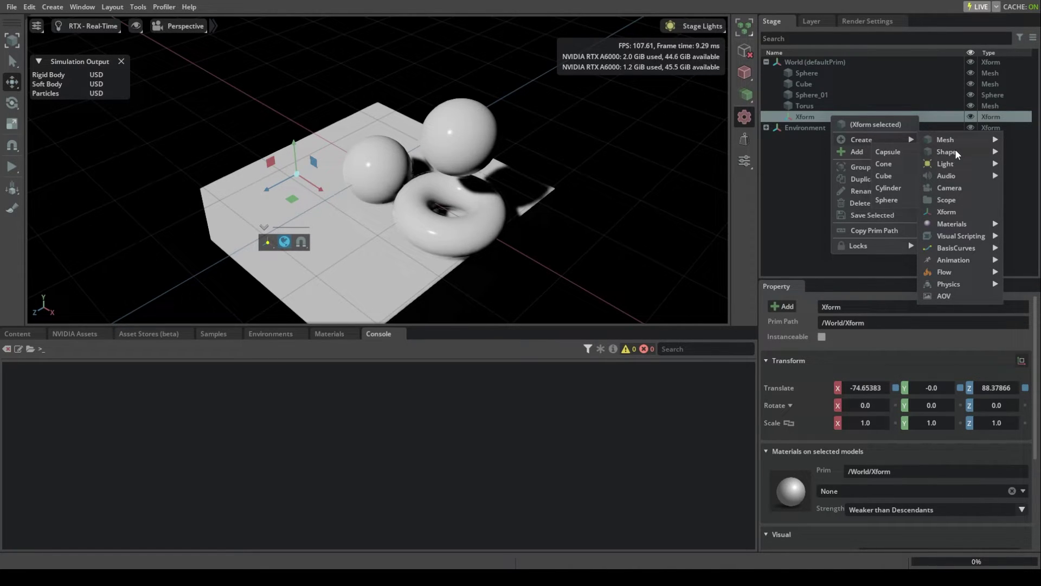
click(890, 172)
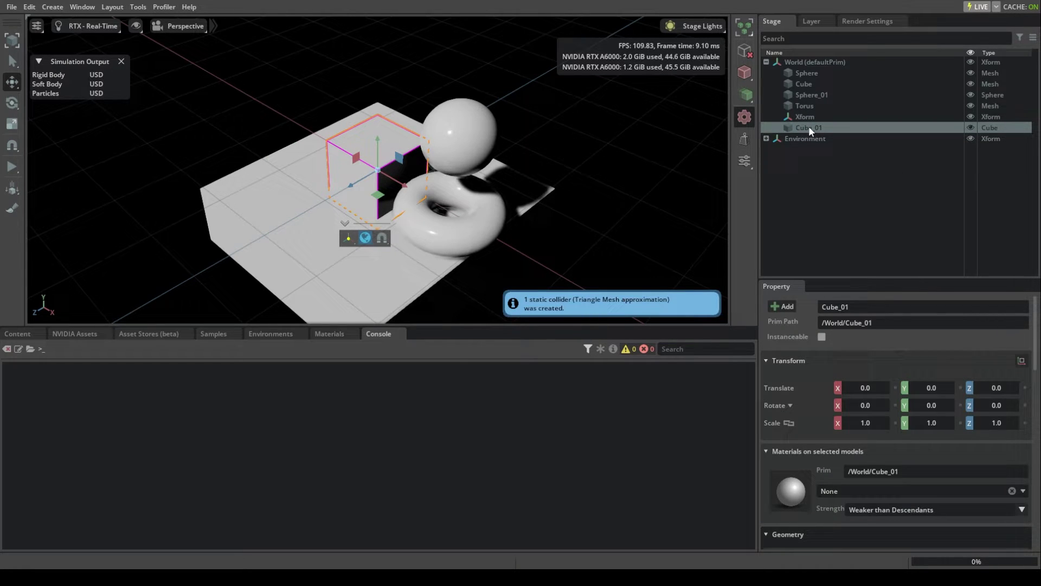
drag(809, 126, 814, 114)
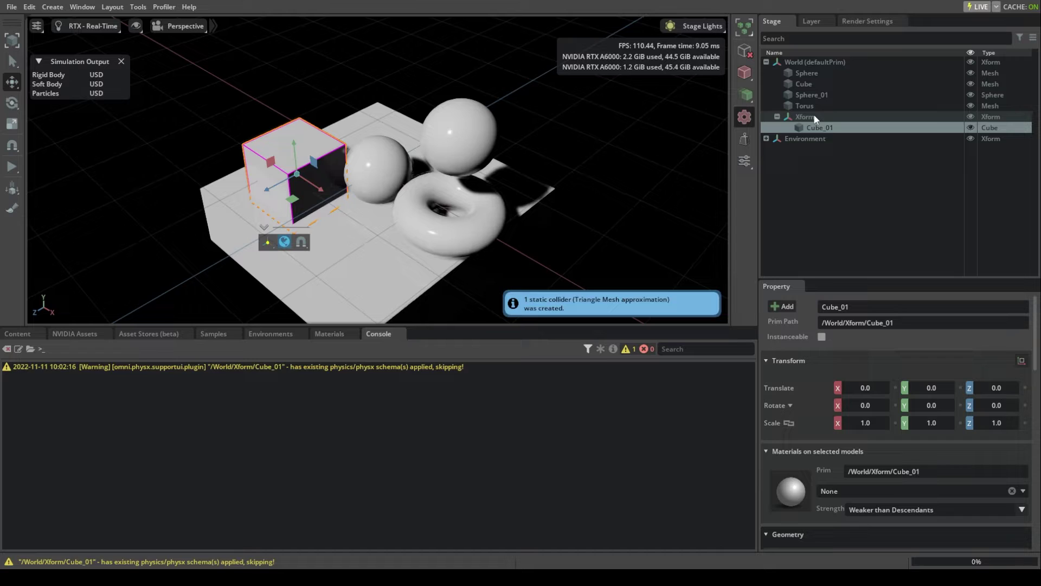
- Add a Cone inside the Xform and raise it to Y 97.91969 on top of Cube_01
click(810, 116)
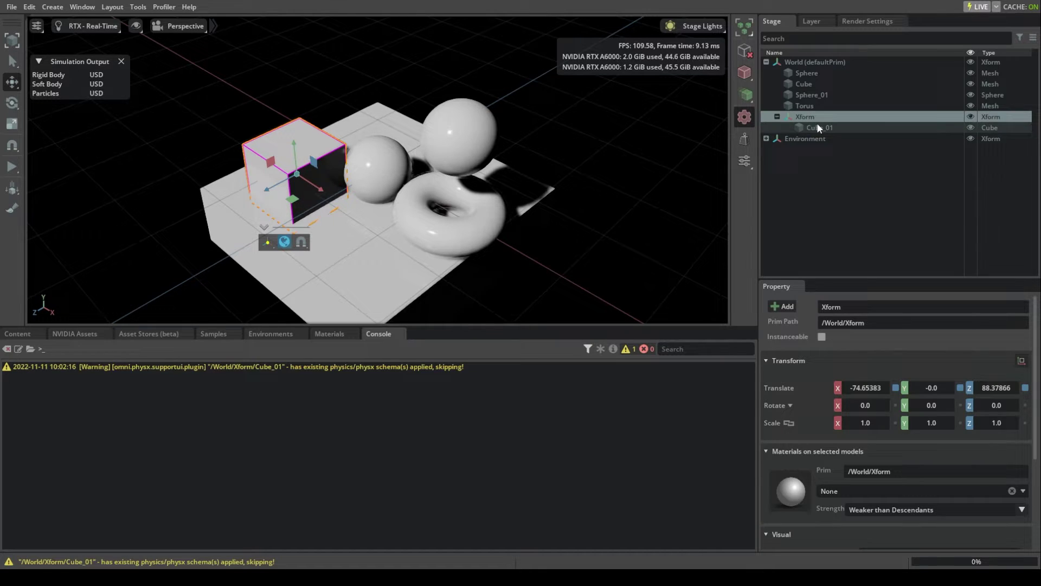
click(817, 122)
click(806, 115)
right_click(806, 115)
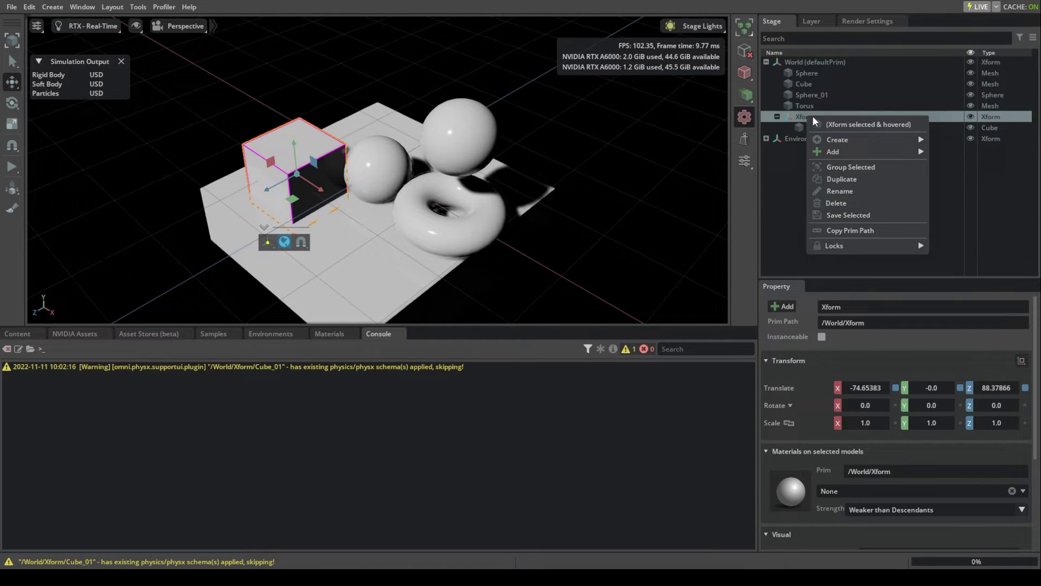
mouse_move(851, 139)
mouse_move(938, 152)
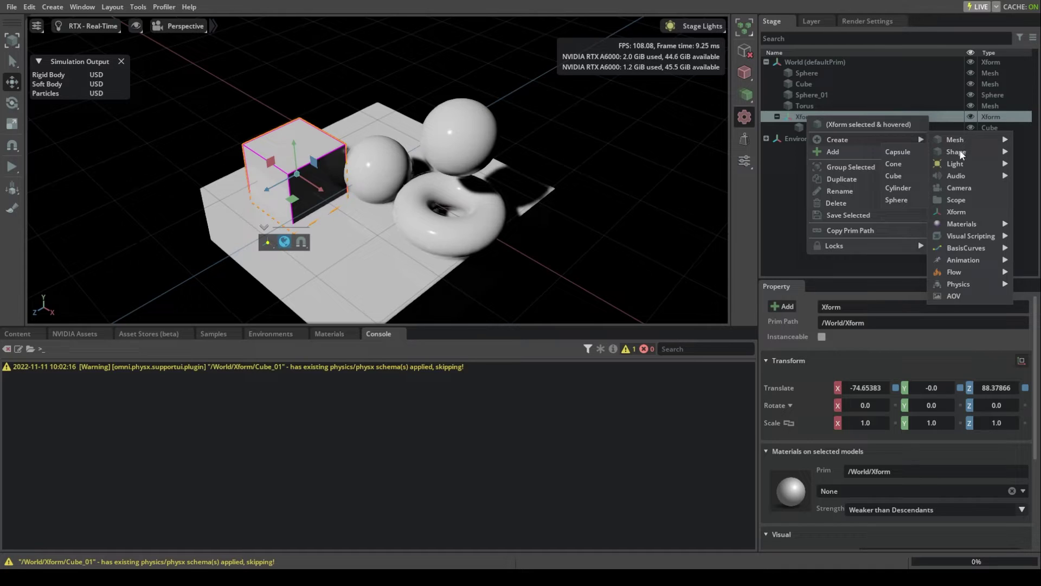
click(893, 164)
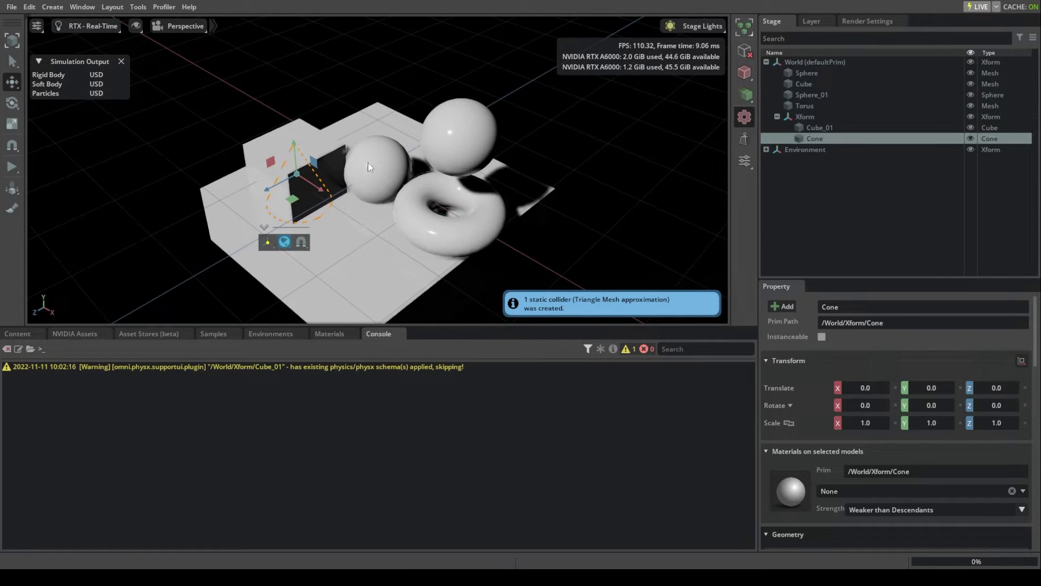
drag(297, 147, 317, 91)
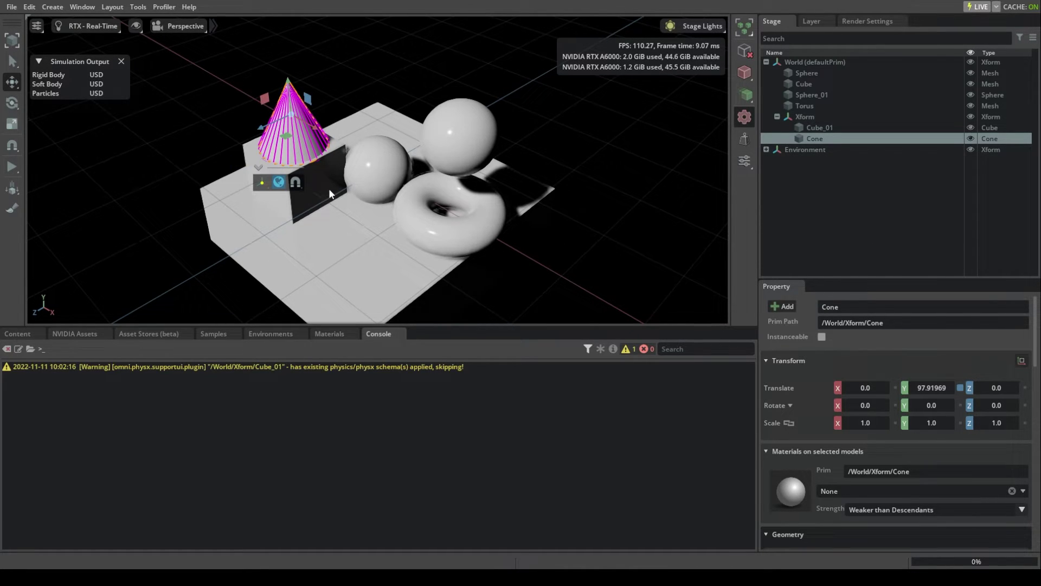
click(310, 202)
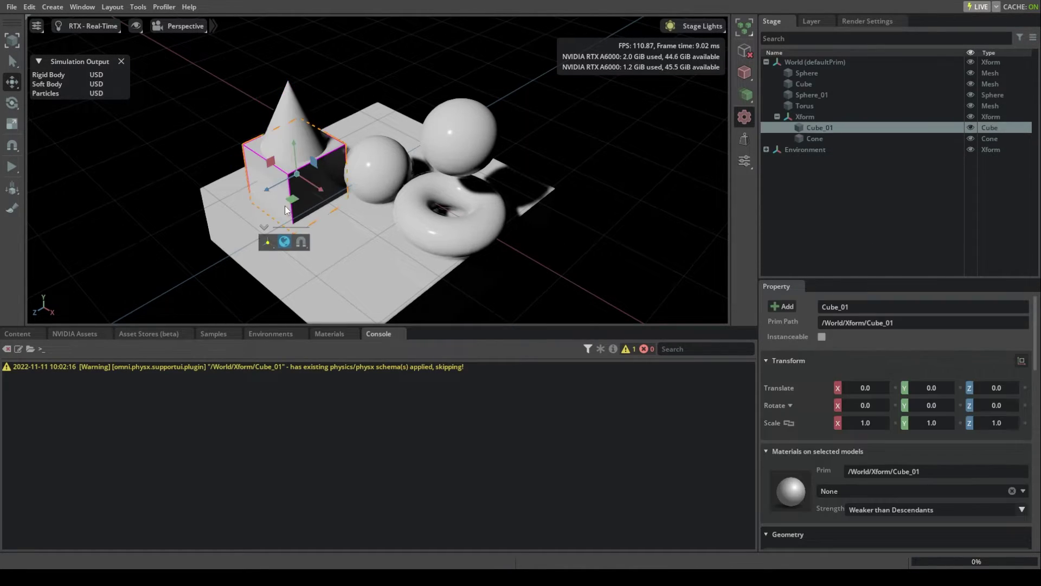
click(284, 99)
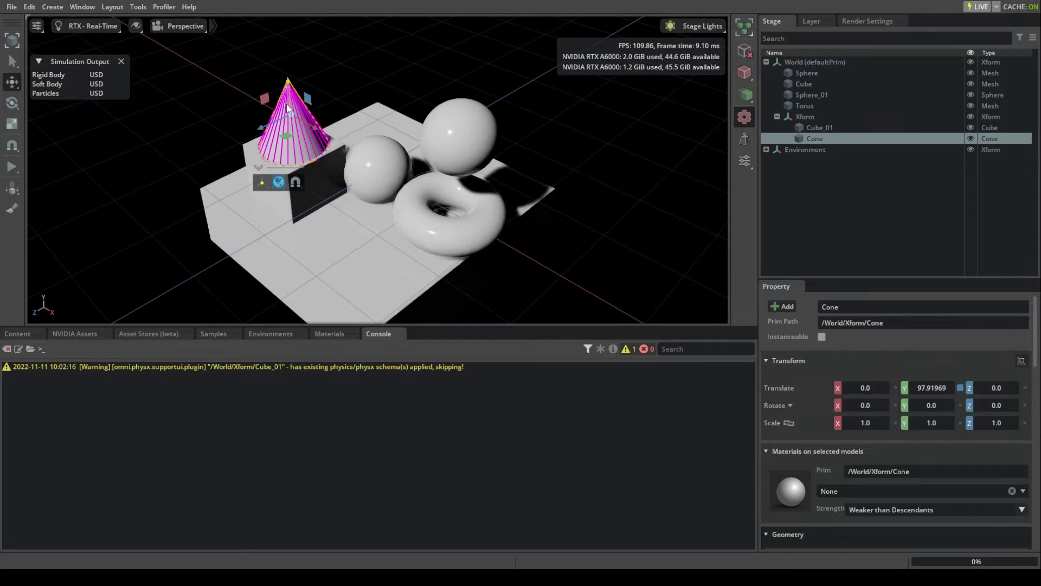
click(818, 116)
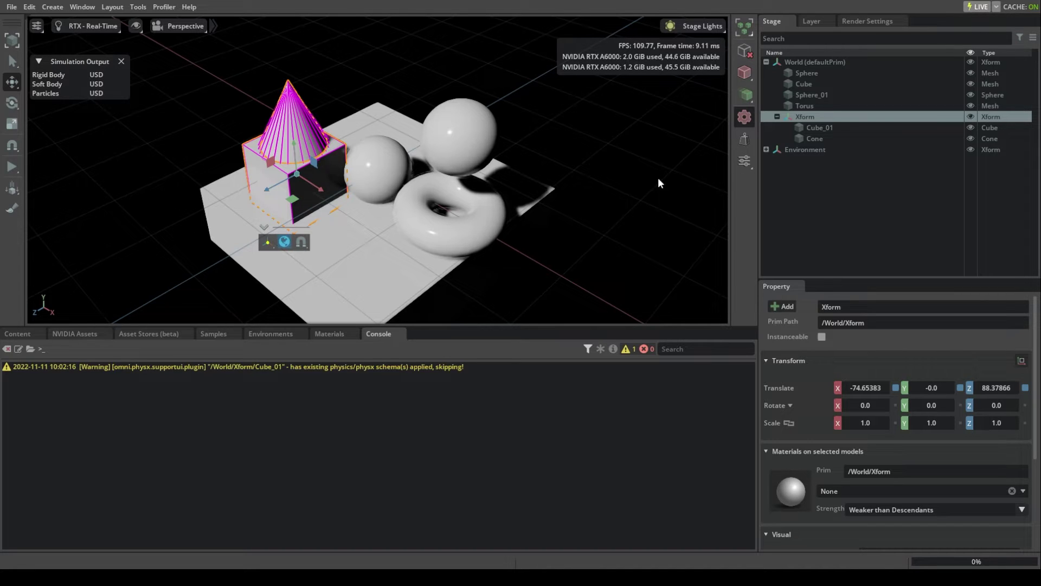
- Lift the Xform group to Y 106.15081 and shift it forward to Z 126.29502
drag(294, 145, 290, 87)
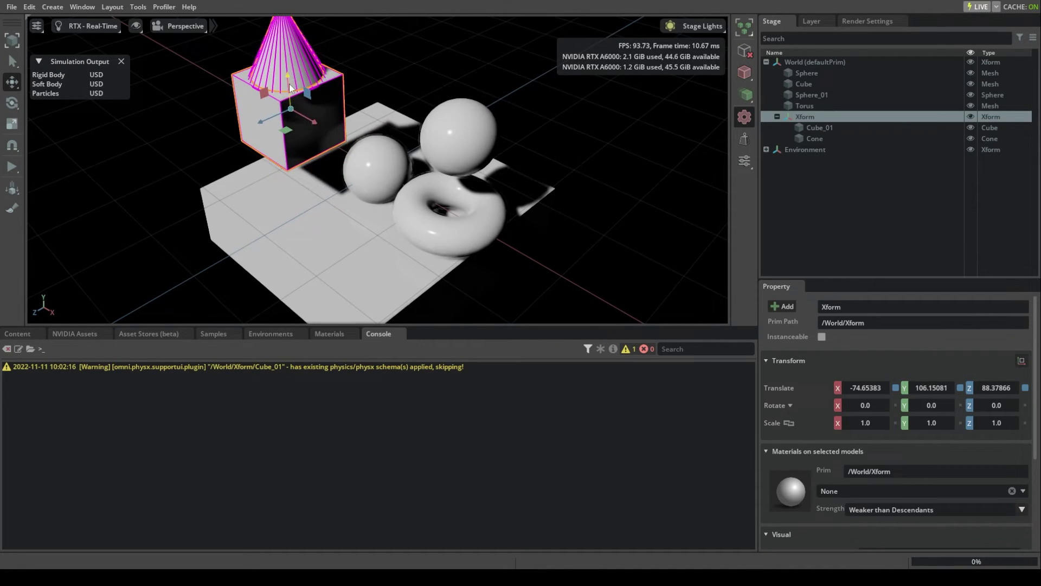
drag(262, 119, 238, 129)
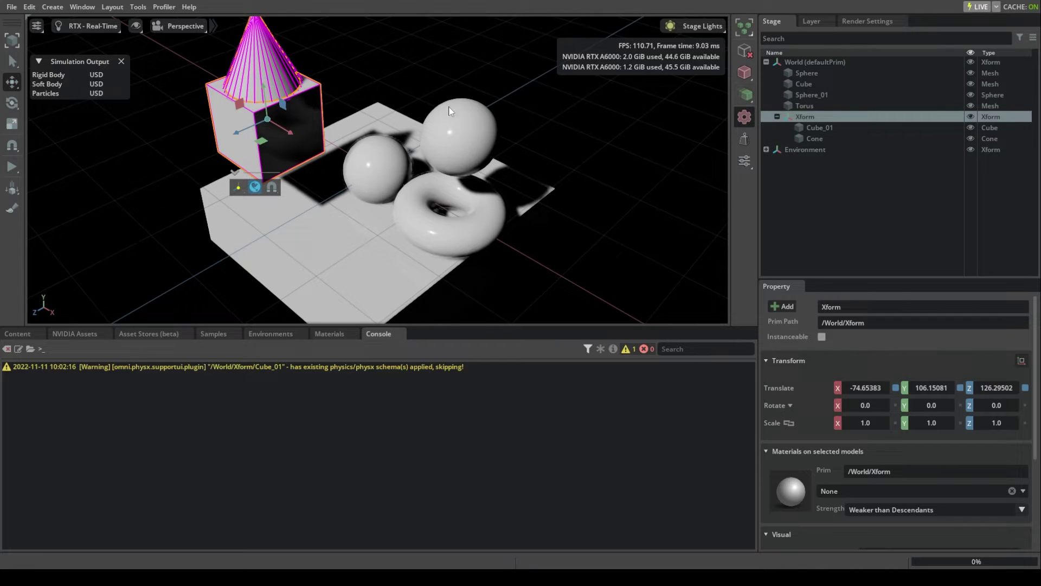
click(339, 114)
click(227, 128)
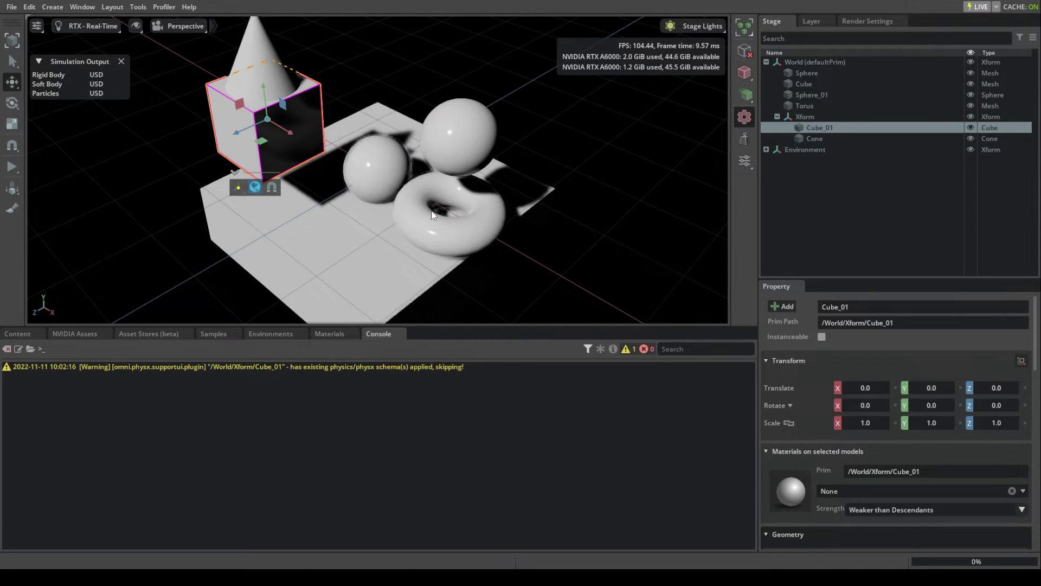
- Test Cube_01 as a dynamic collider in a short simulation, then make it a static triangle-mesh collider
click(746, 94)
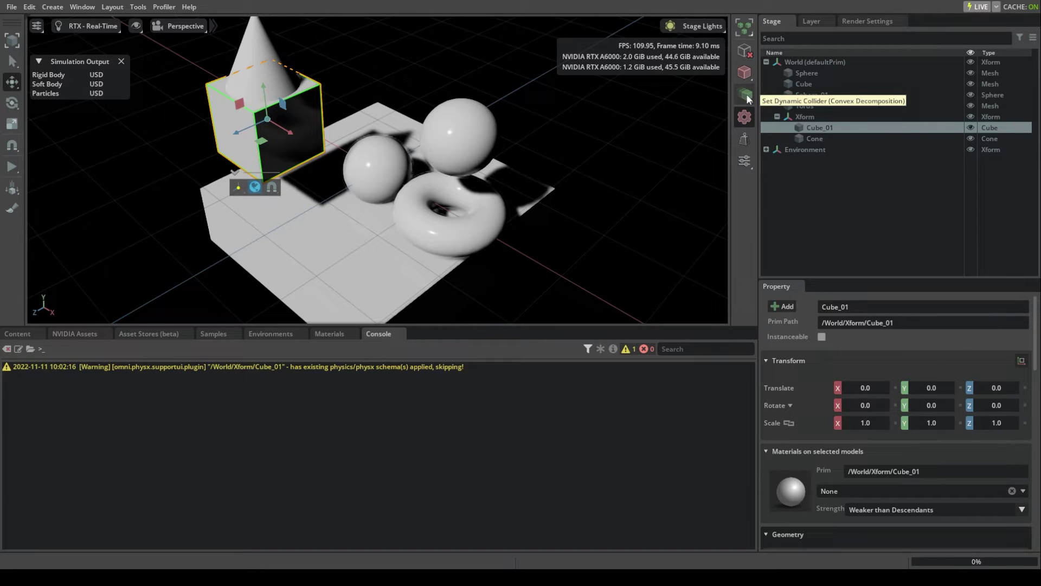
click(12, 168)
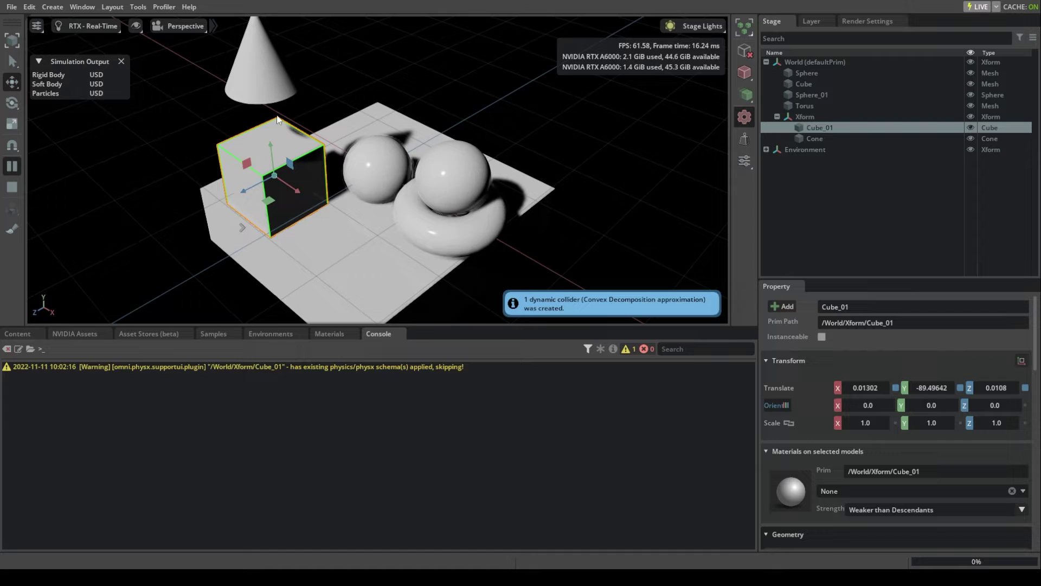
click(12, 187)
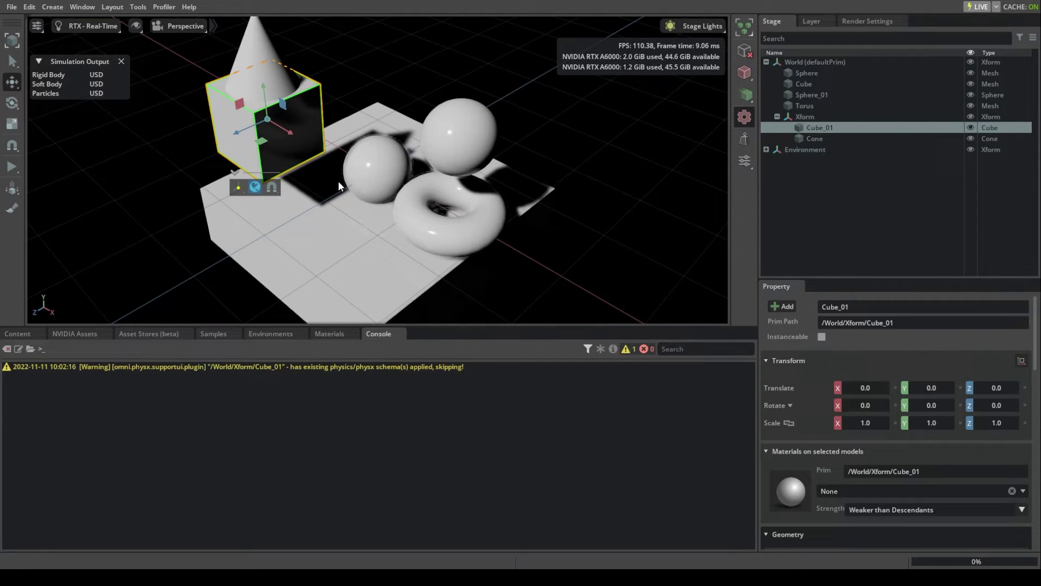
click(742, 73)
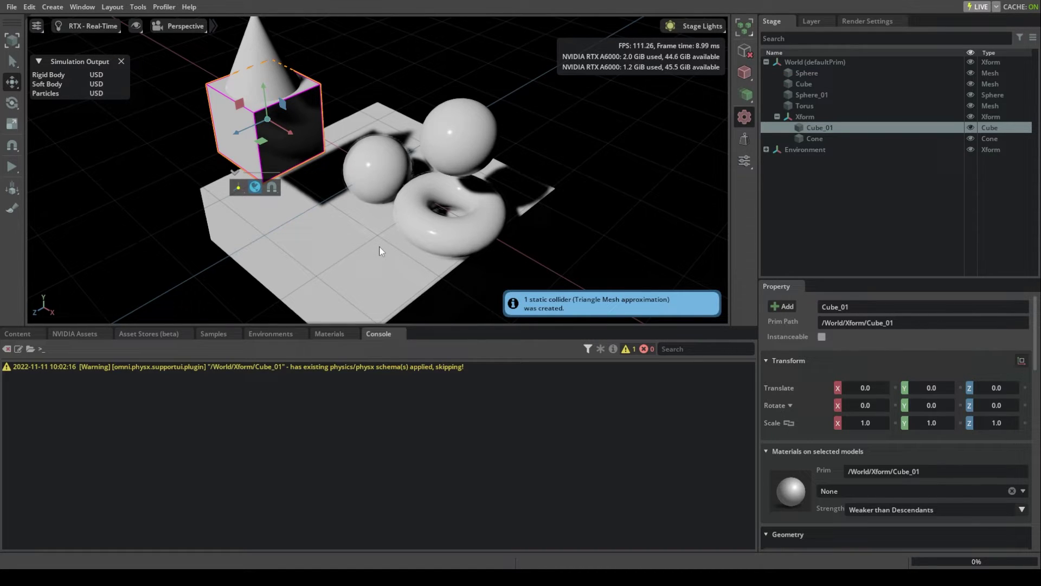
- Make the Xform's cube and cone dynamic convex-decomposition colliders, toss them in a simulation, then reset
click(813, 117)
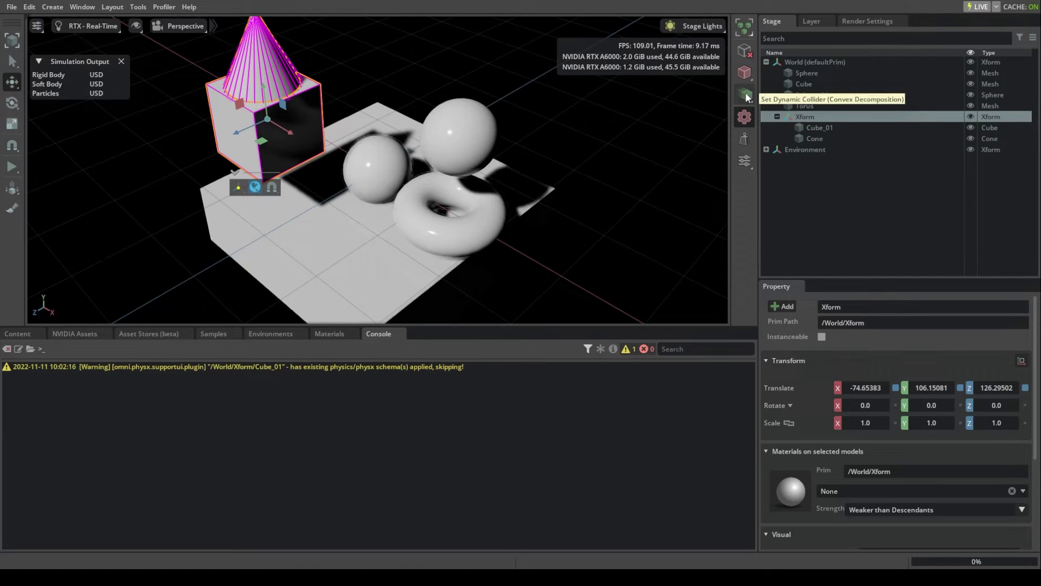
click(746, 95)
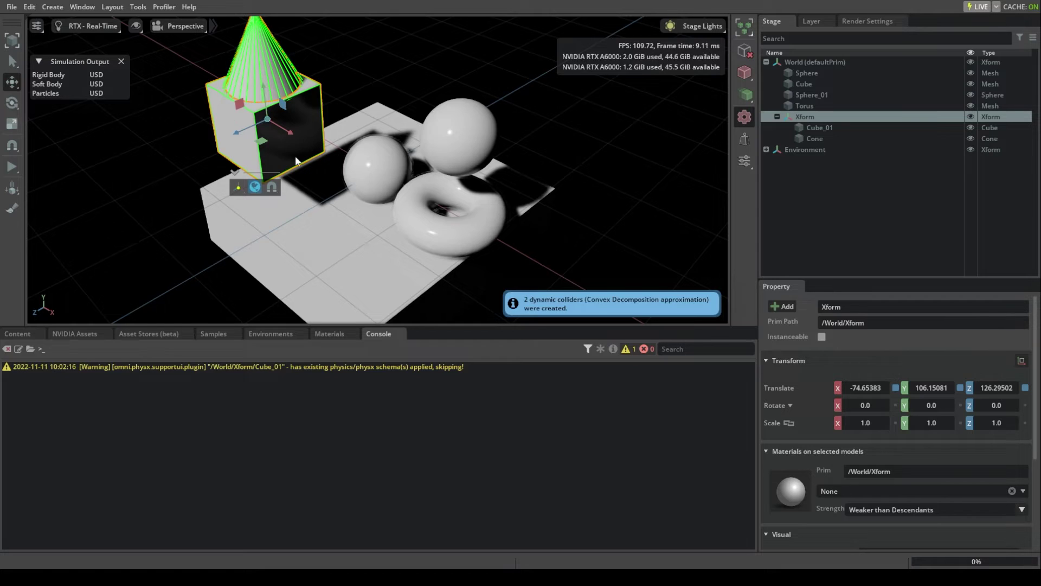
click(11, 167)
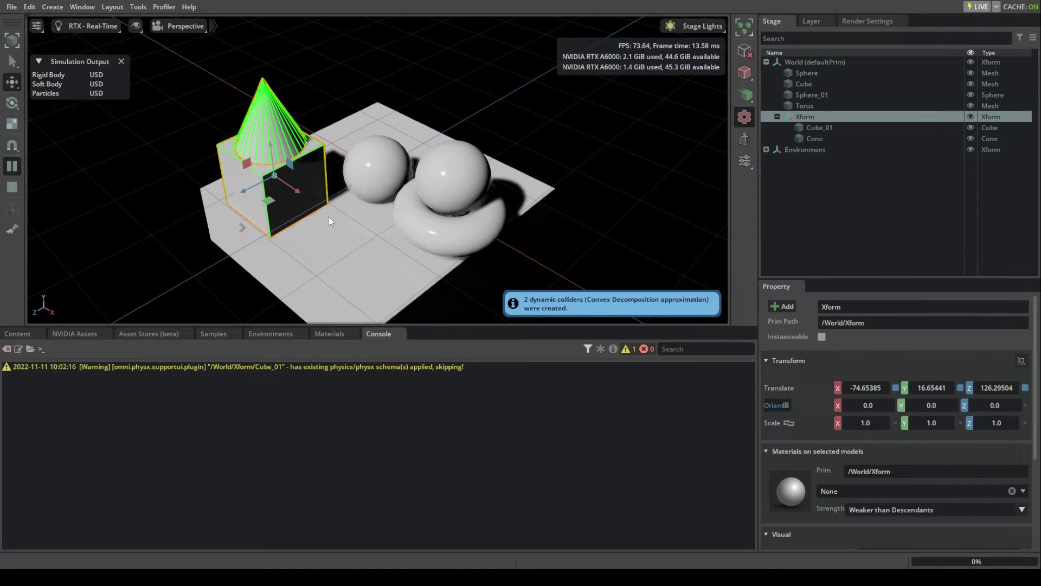
shift+drag(312, 181, 336, 103)
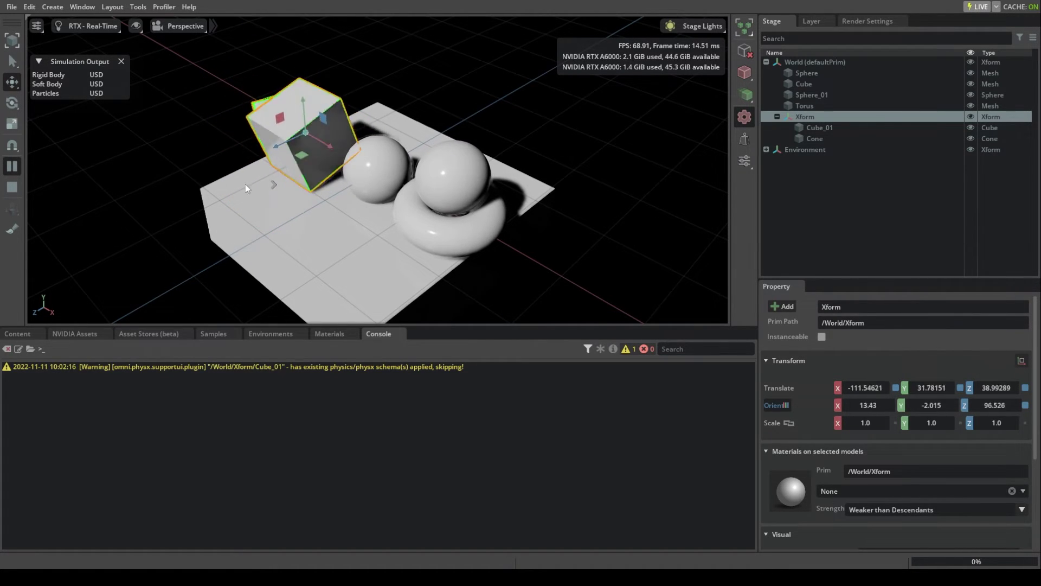
click(16, 185)
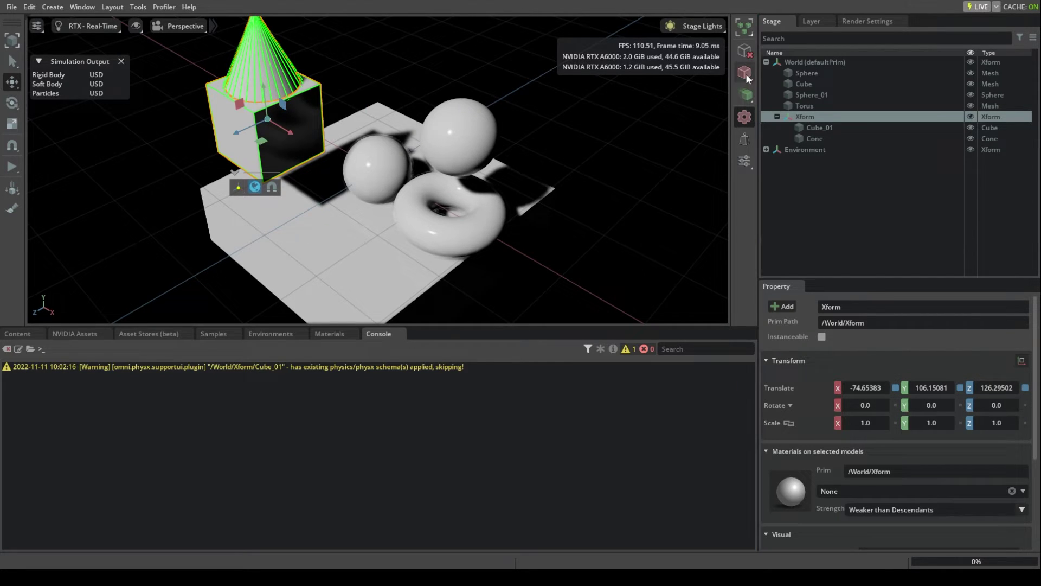
- Switch the cube and cone to static triangle-mesh colliders and check they pick separately
click(746, 94)
click(439, 84)
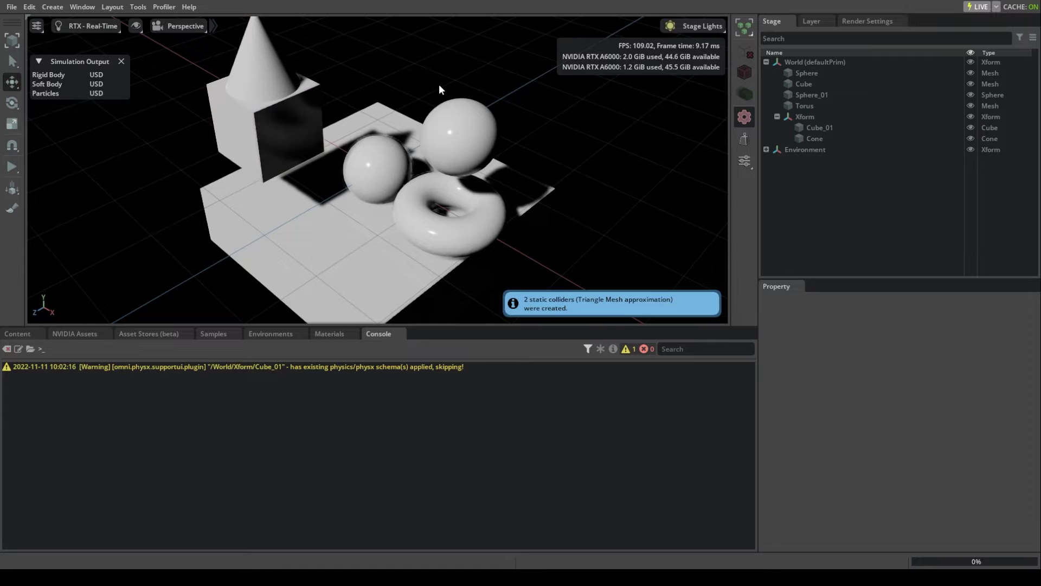
click(295, 116)
click(252, 41)
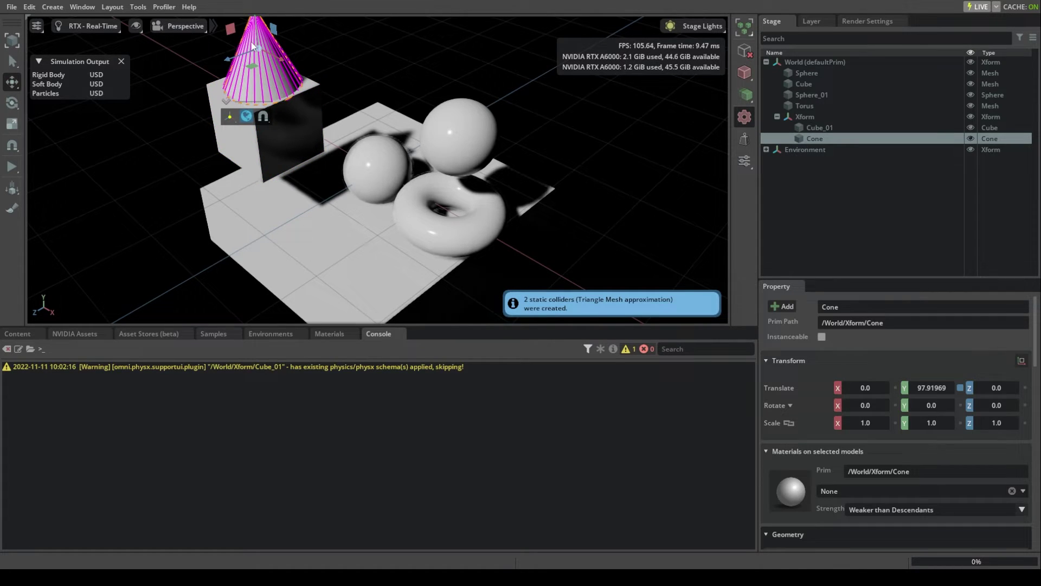
- Alternate picking the cube and cone in the viewport, then select the whole Xform in Stage
click(271, 135)
click(265, 51)
click(298, 141)
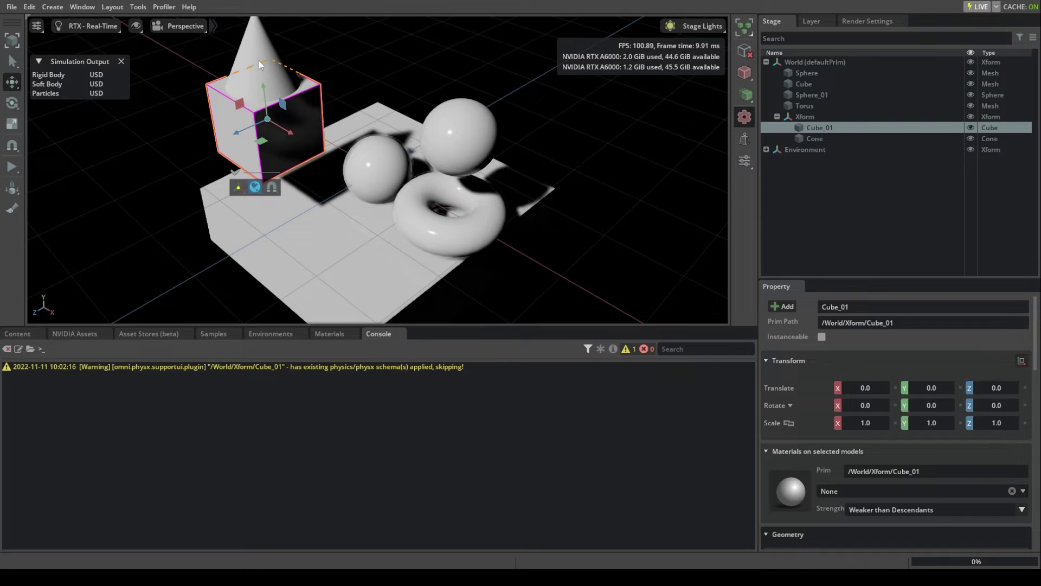
click(262, 77)
click(288, 149)
click(806, 114)
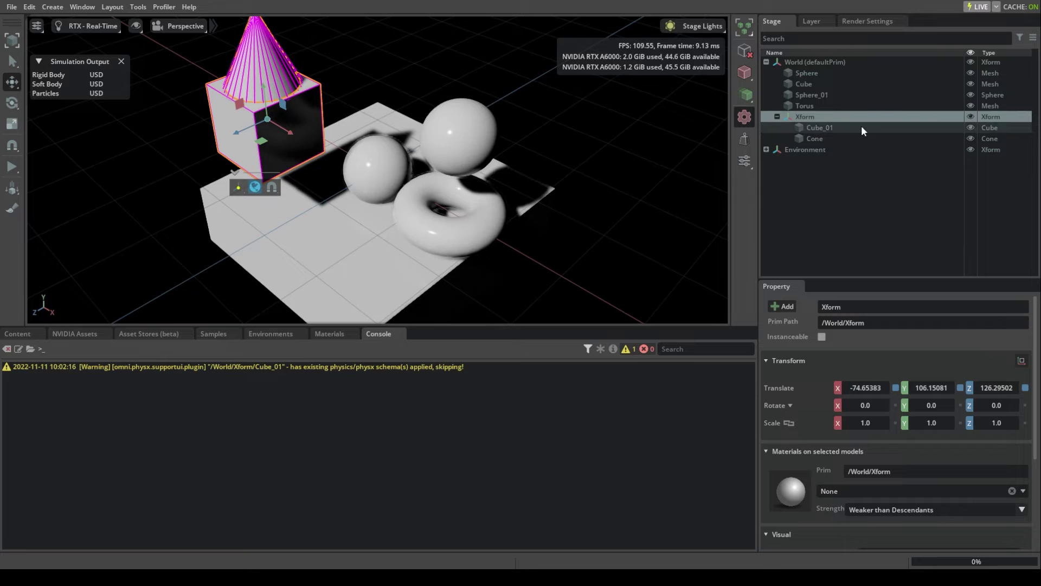
- Set the Xform's Kind property to component in the Property panel
scroll(877, 410, down, 5)
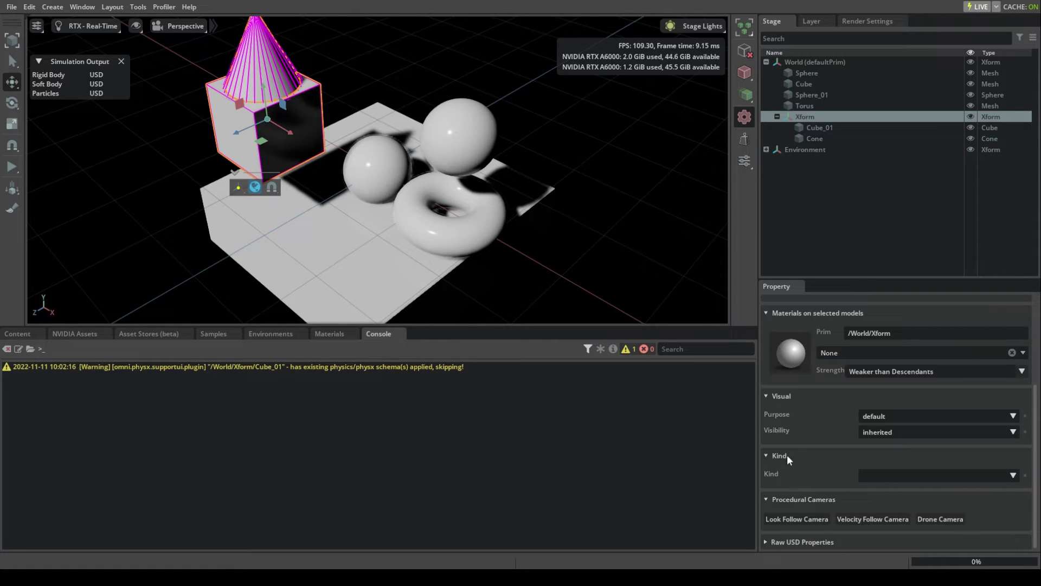
click(912, 475)
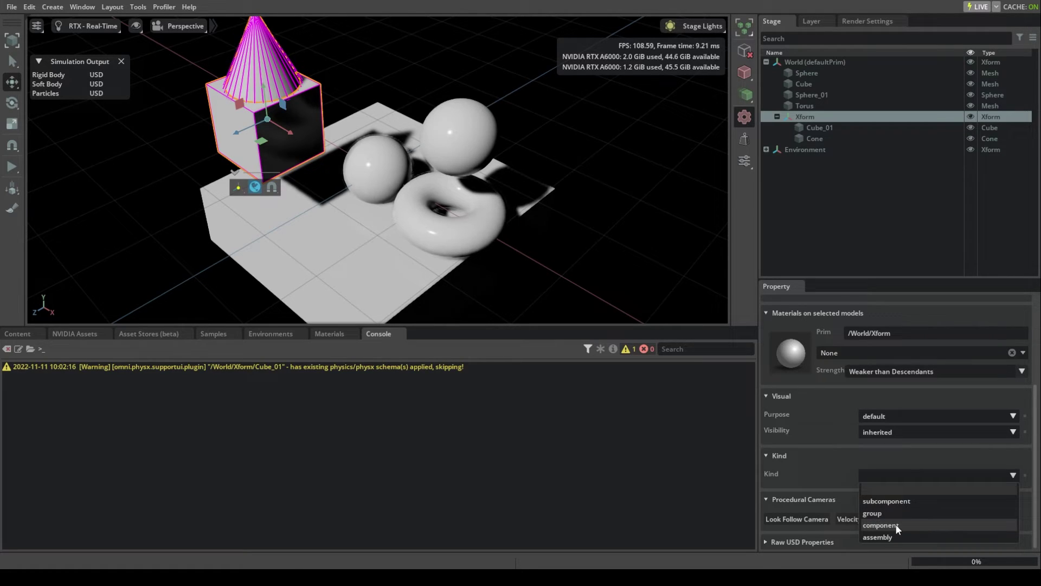
click(936, 524)
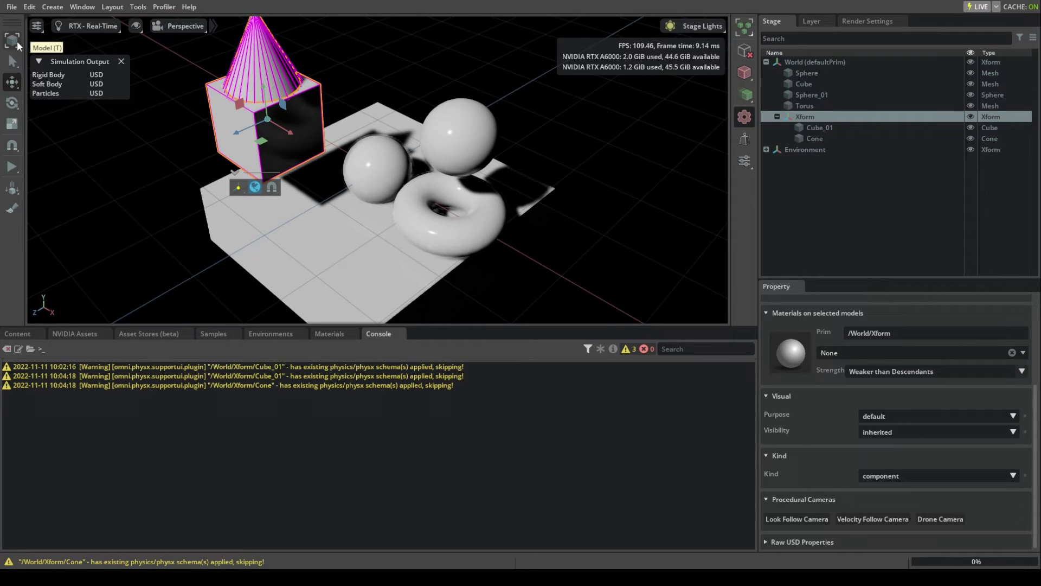
- Check that clicking the cube or the cone selects the component Xform group
click(604, 205)
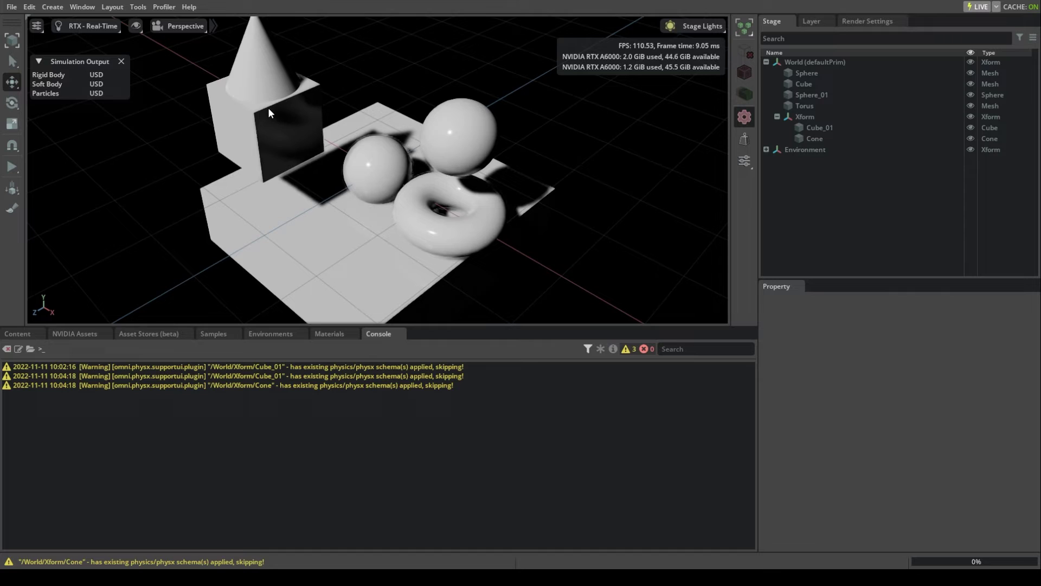
click(291, 125)
click(428, 63)
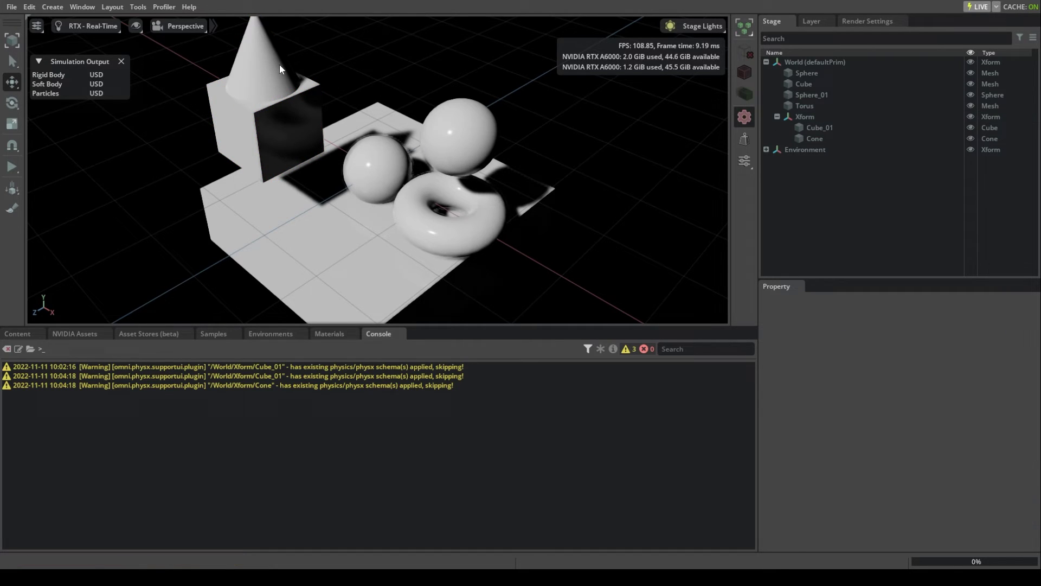
click(276, 64)
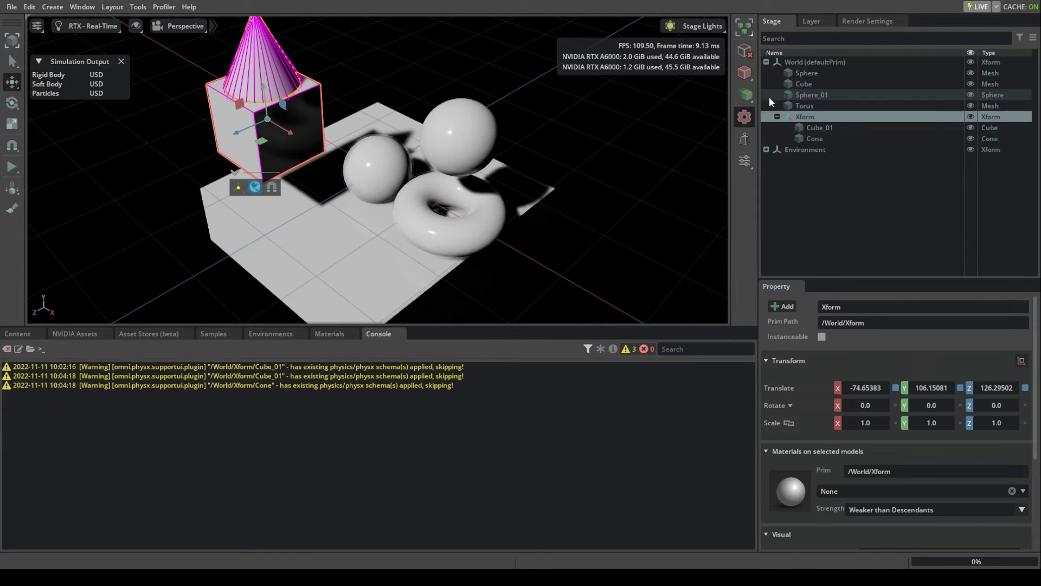
- Make the cube and cone dynamic colliders again and switch picking away from Model mode
click(747, 95)
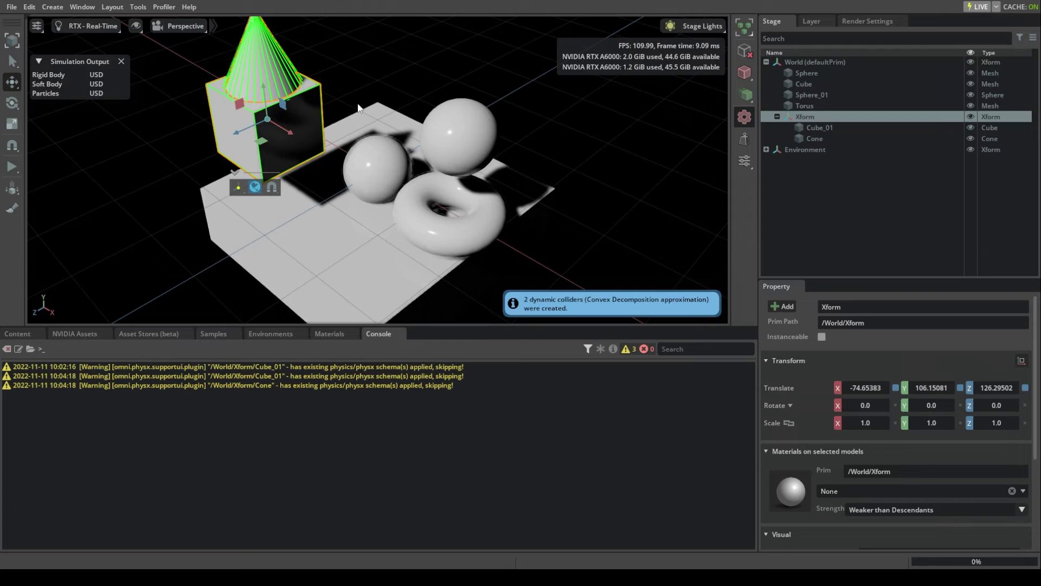
click(369, 80)
click(311, 109)
click(433, 51)
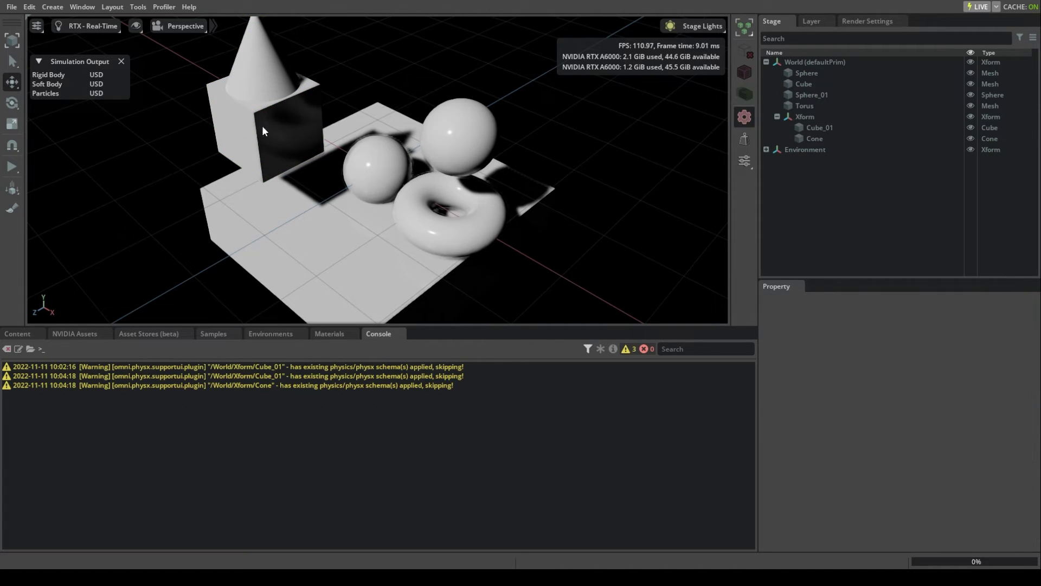
click(12, 39)
click(259, 63)
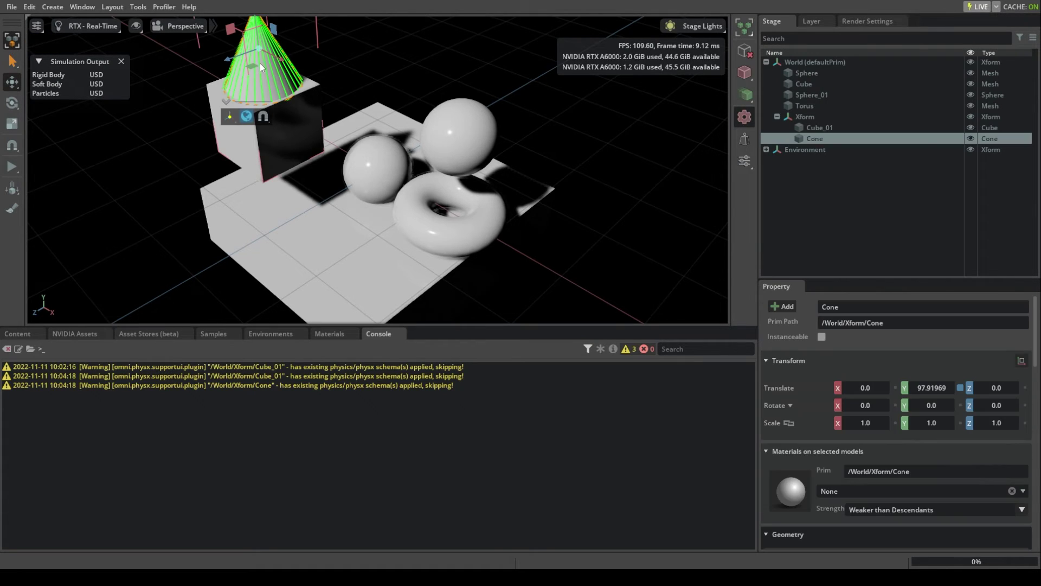
click(287, 142)
click(263, 50)
click(291, 131)
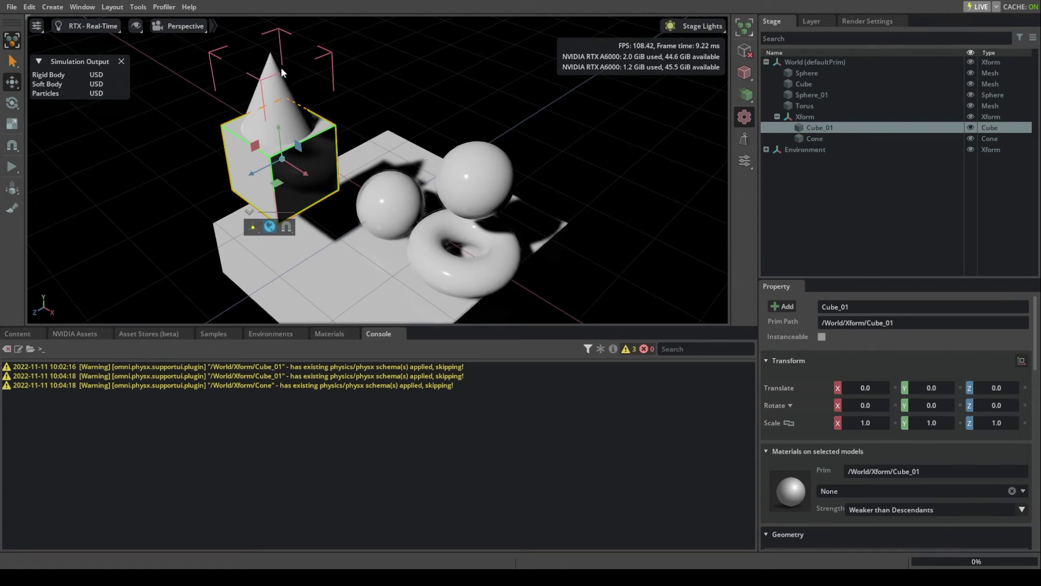
click(284, 87)
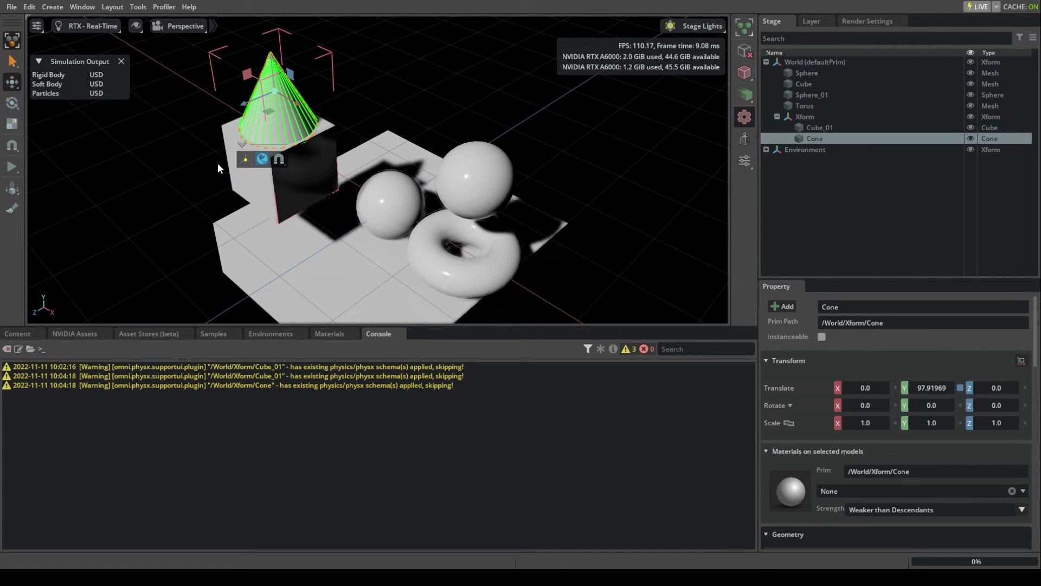
click(295, 173)
click(277, 92)
click(415, 96)
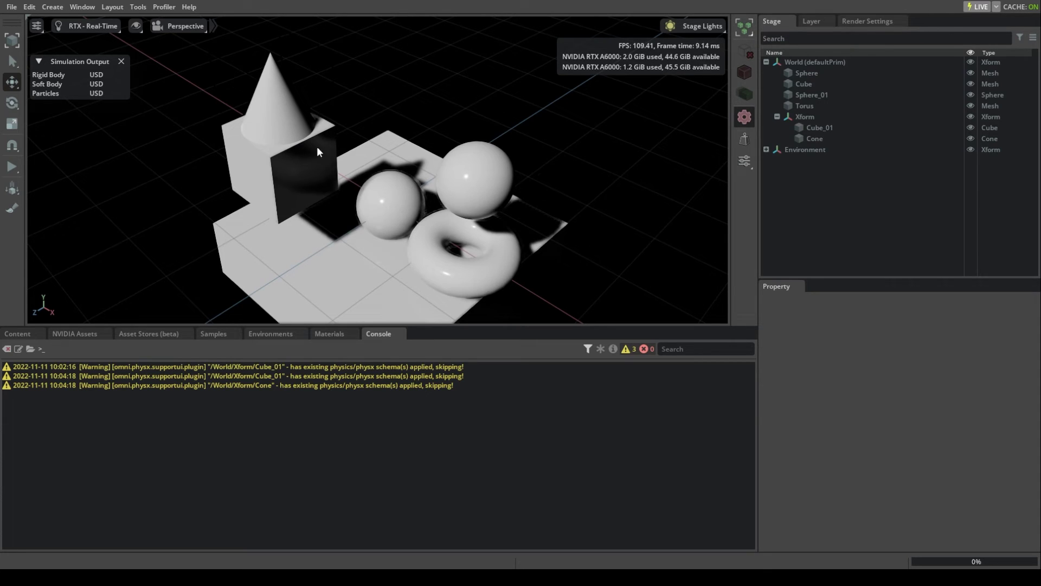
click(232, 166)
click(219, 179)
- Enable Rigid Body Selection Mode and pick the whole Xform by clicking the cube
click(747, 28)
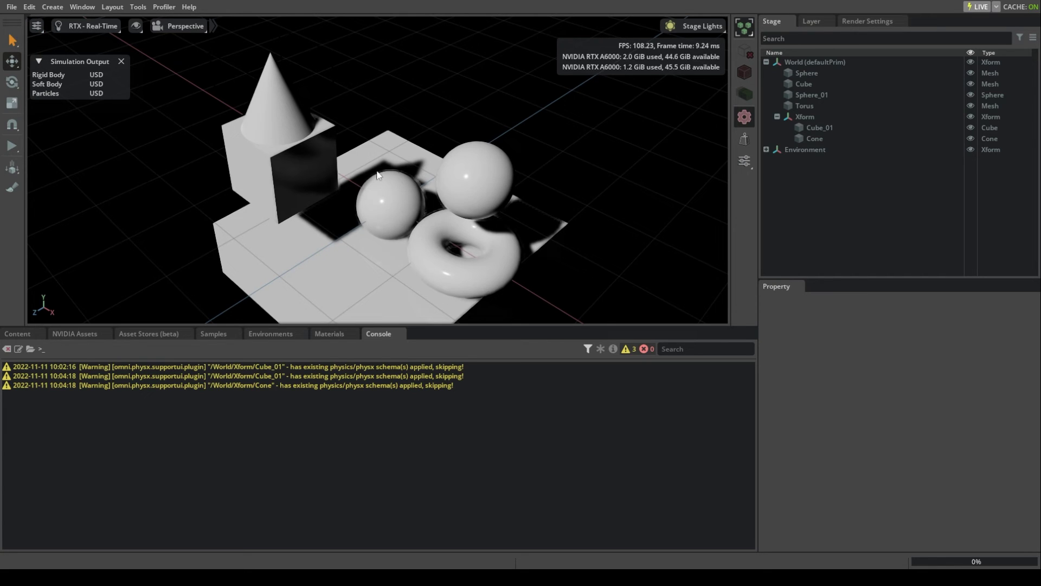
click(286, 165)
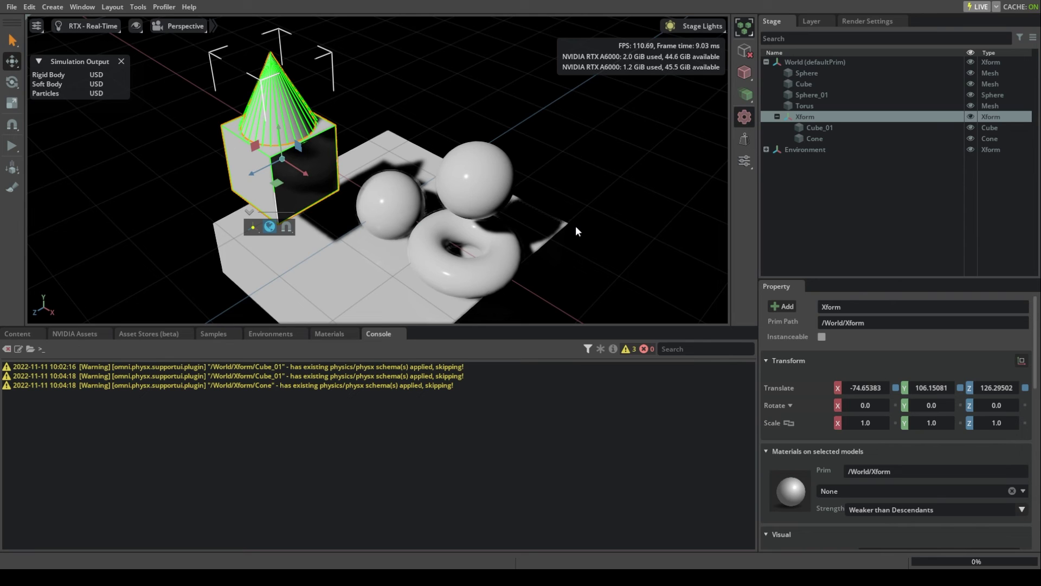
- Run the simulation and drag the cube-and-cone Xform until it tips over as one body
click(12, 146)
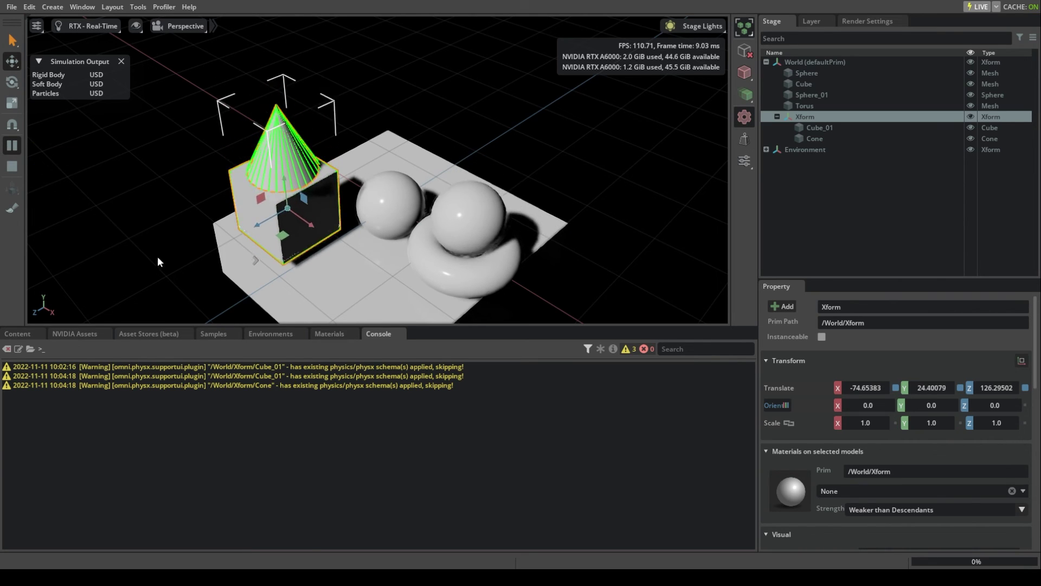
mouse_move(350, 232)
shift+mouse_down()
mouse_move(353, 157)
mouse_move(374, 108)
mouse_move(394, 90)
mouse_move(430, 86)
mouse_move(434, 128)
mouse_move(400, 83)
mouse_move(355, 80)
mouse_move(347, 91)
mouse_move(344, 166)
mouse_move(345, 122)
mouse_move(381, 99)
mouse_move(389, 122)
mouse_move(376, 109)
mouse_move(374, 150)
mouse_move(360, 141)
mouse_move(338, 181)
mouse_move(367, 234)
shift+mouse_up()
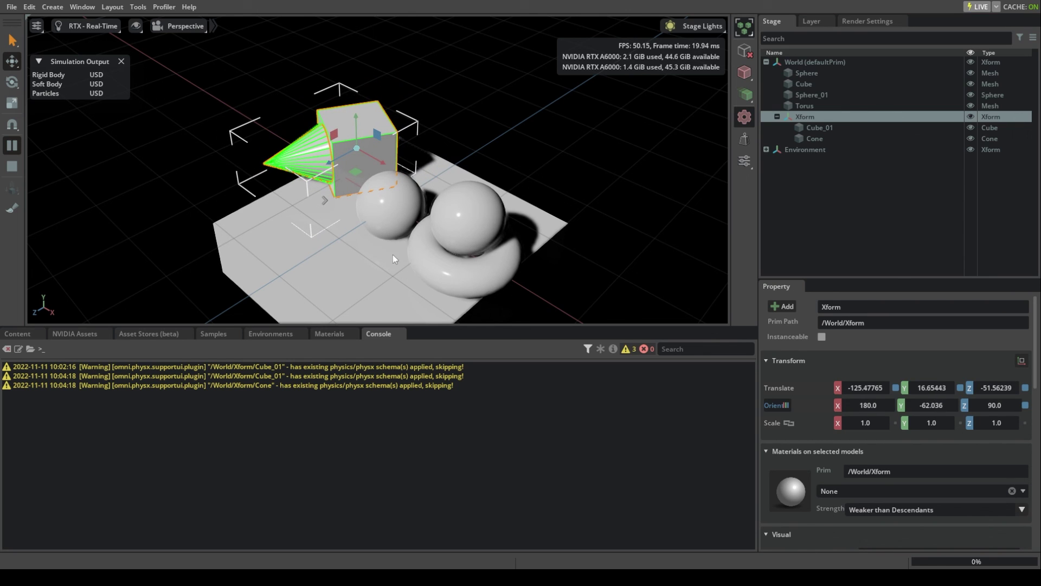